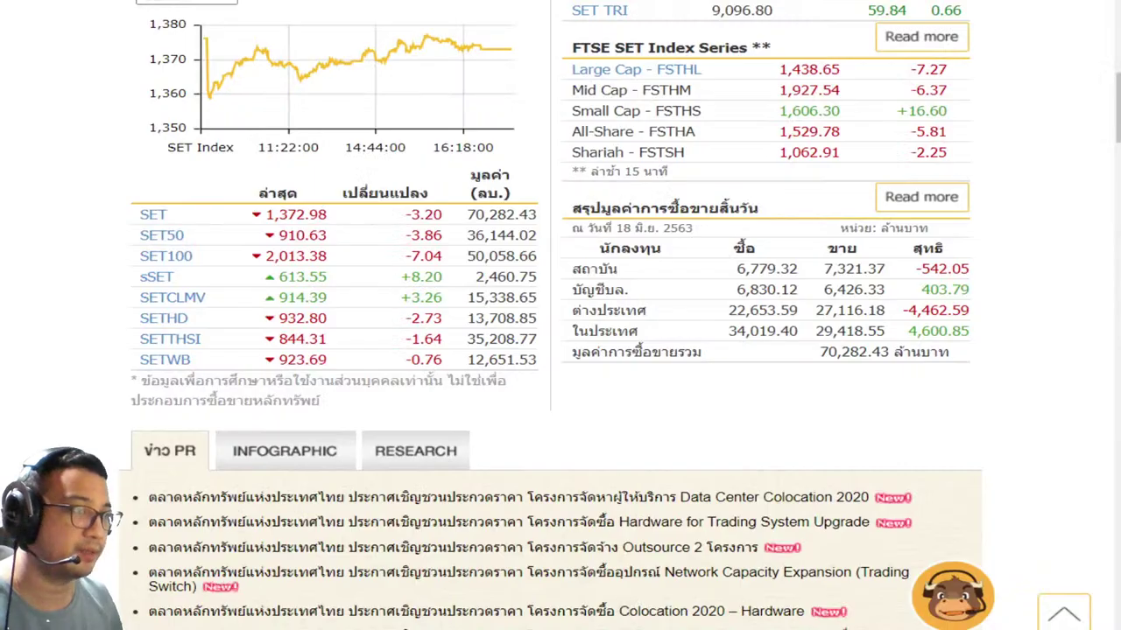
- Look up the stock quote for TRUE and open the company's news list (ข่าว)
scroll(993, 325, up, 8)
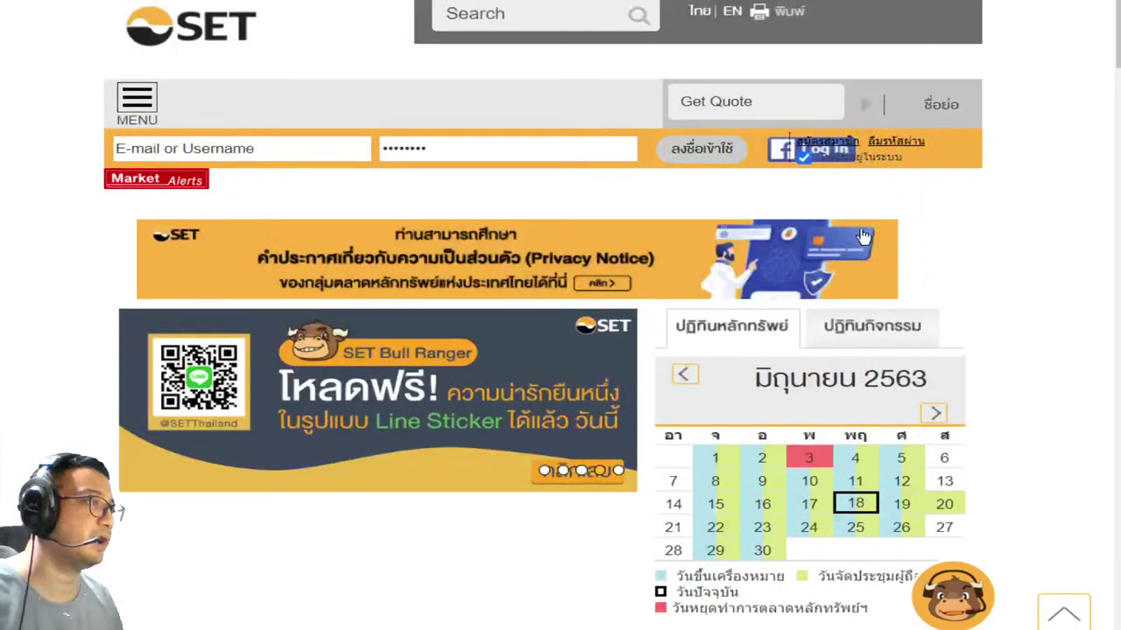
click(763, 109)
text(true)
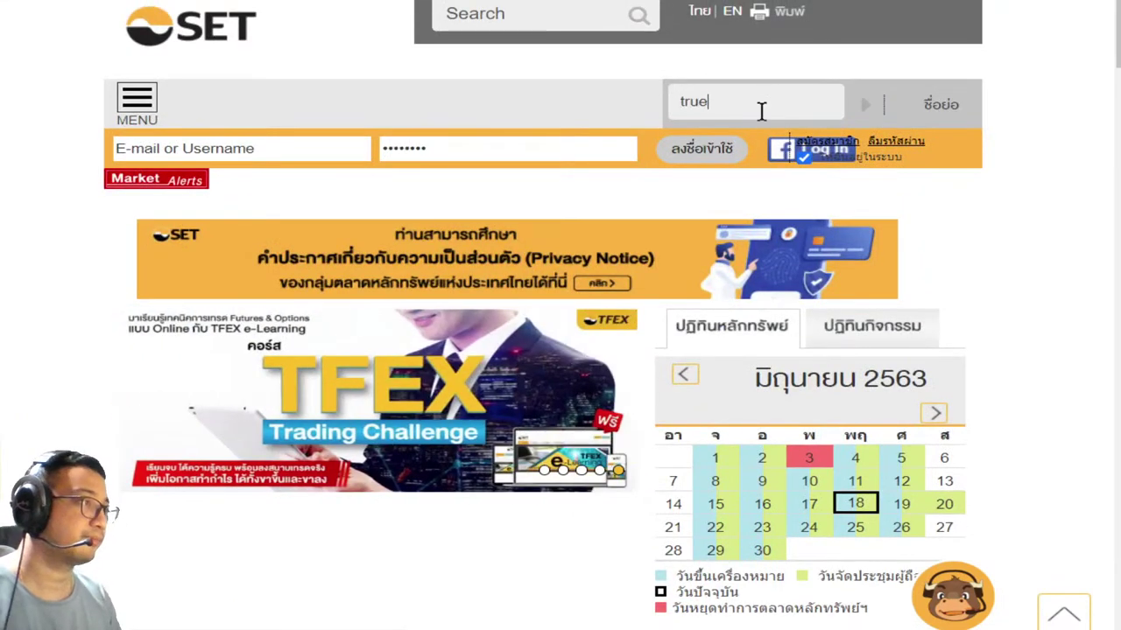
key(Return)
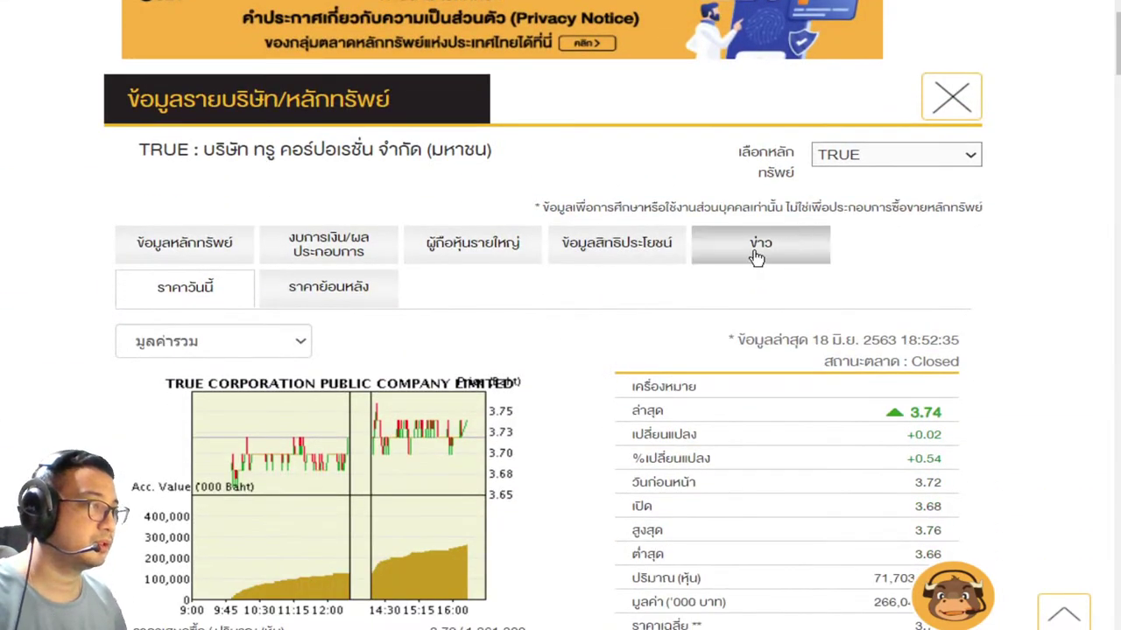
click(755, 254)
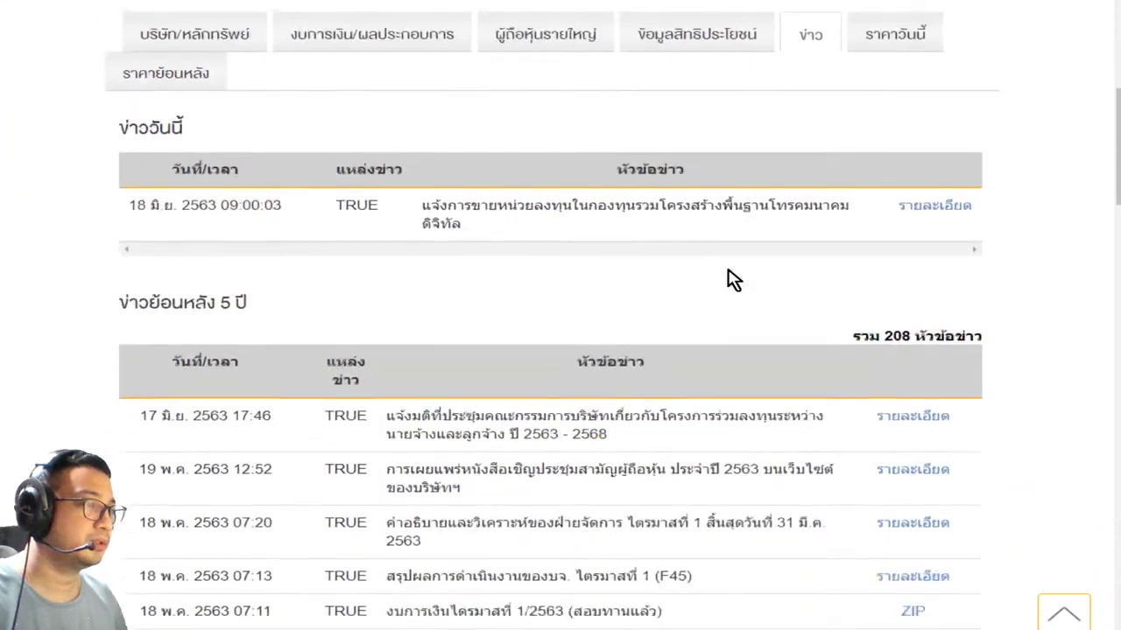
- Open the management discussion news for the quarter ended 31 มี.ค. 2563 and its full PDF document
scroll(838, 426, down, 5)
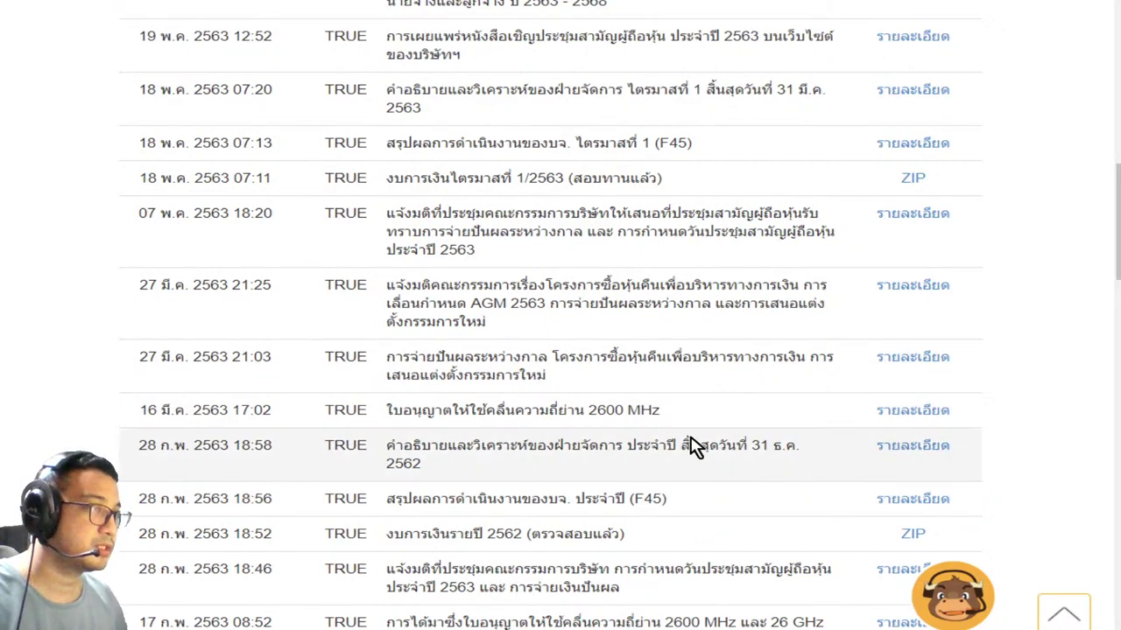
scroll(693, 443, up, 1)
click(919, 171)
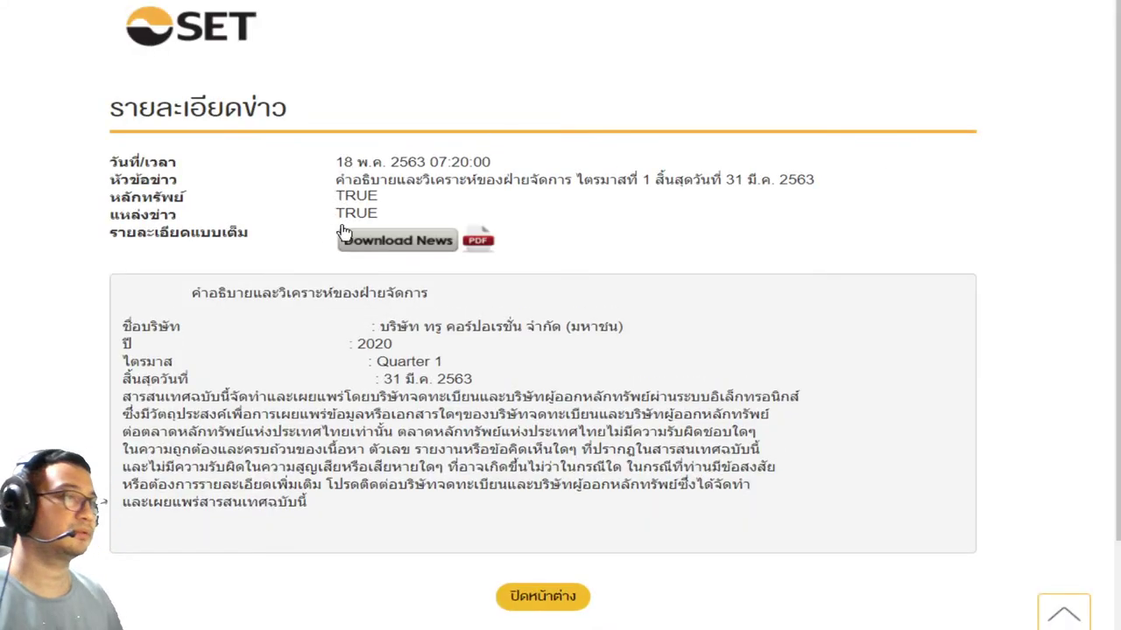
click(371, 244)
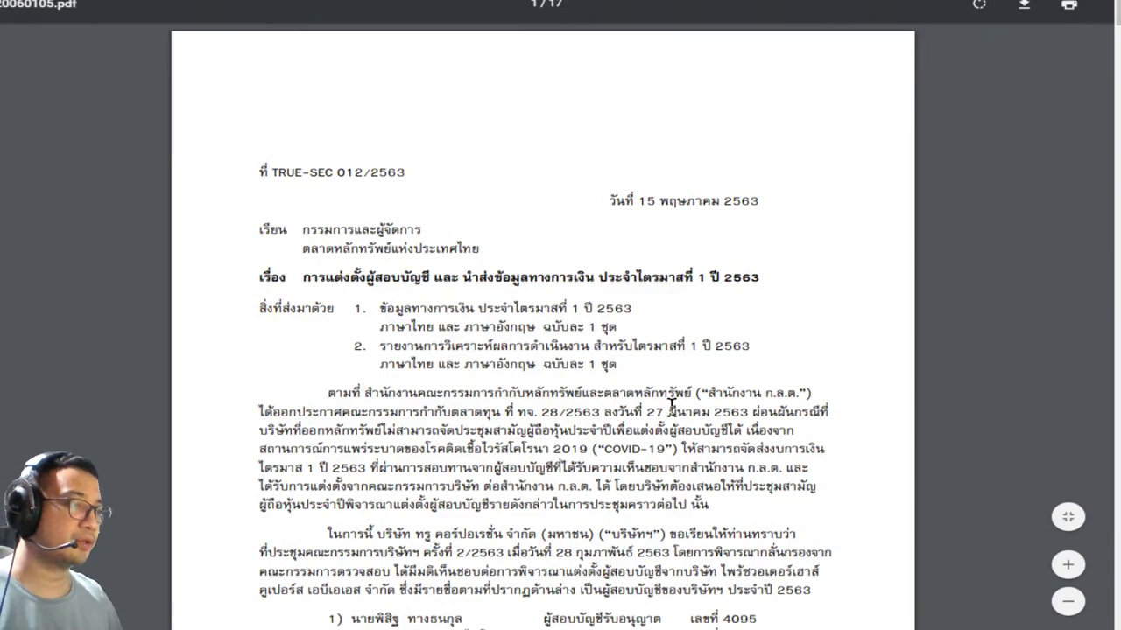
- Find the consolidated financial summary table in the PDF and highlight the Q1 2563 share of profit from associates
scroll(672, 404, down, 13)
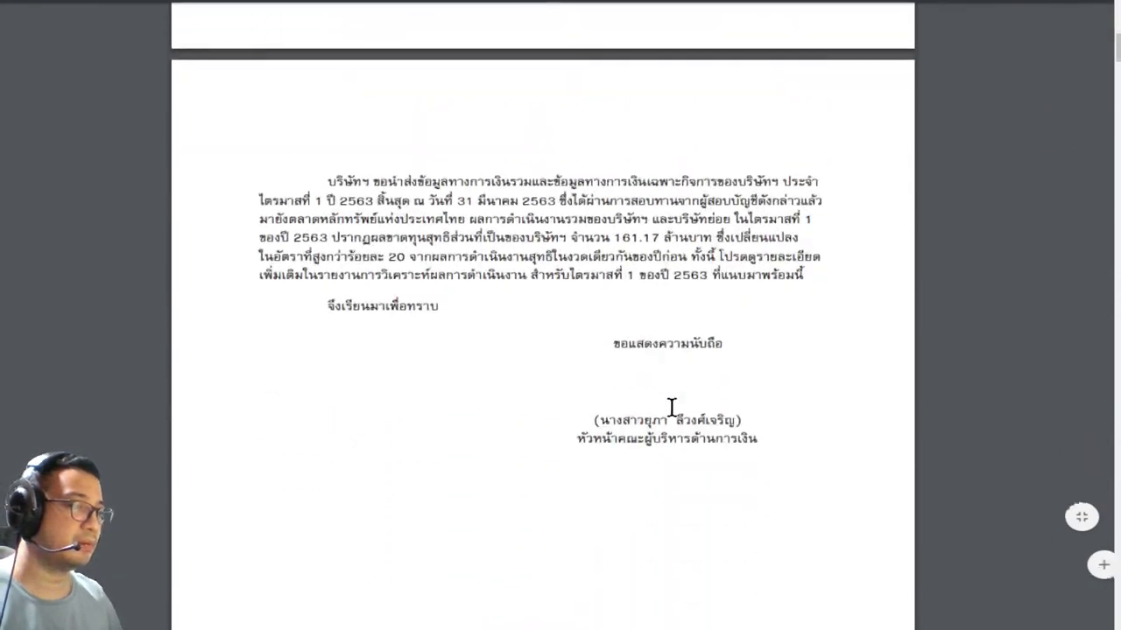
scroll(674, 409, down, 12)
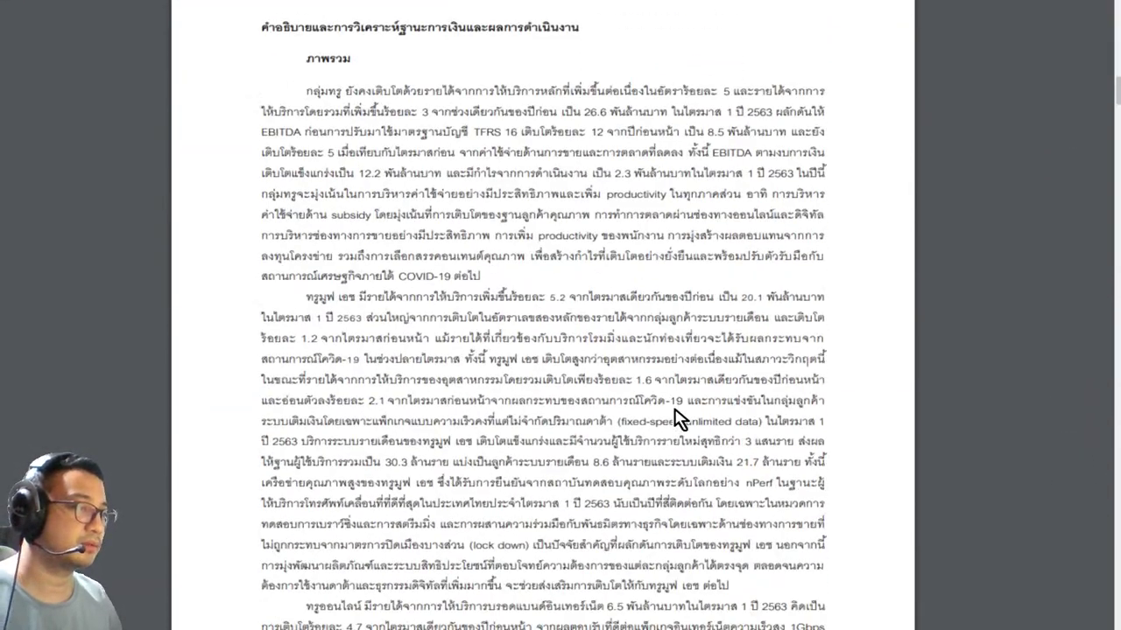
scroll(681, 420, up, 1)
scroll(674, 411, down, 6)
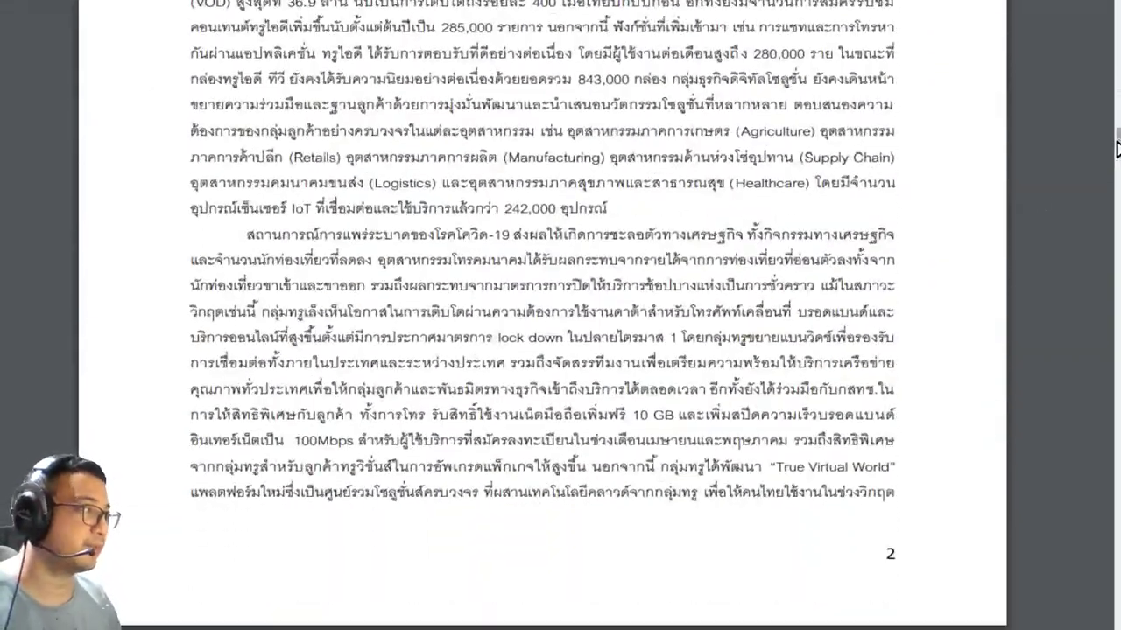
drag(1117, 140, 1116, 251)
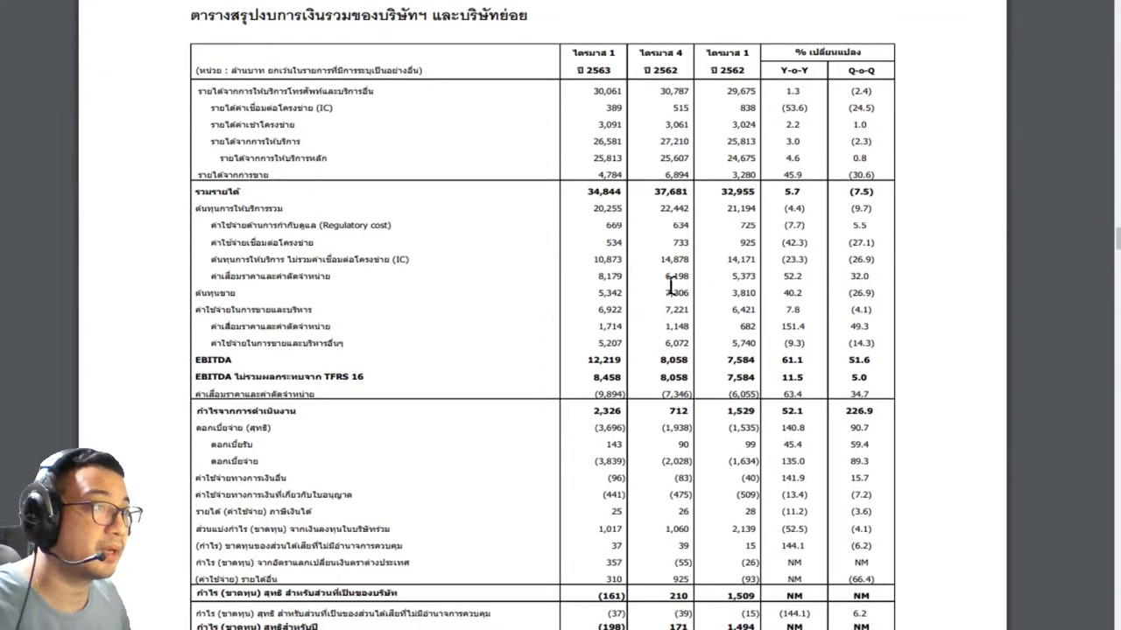
scroll(508, 245, up, 1)
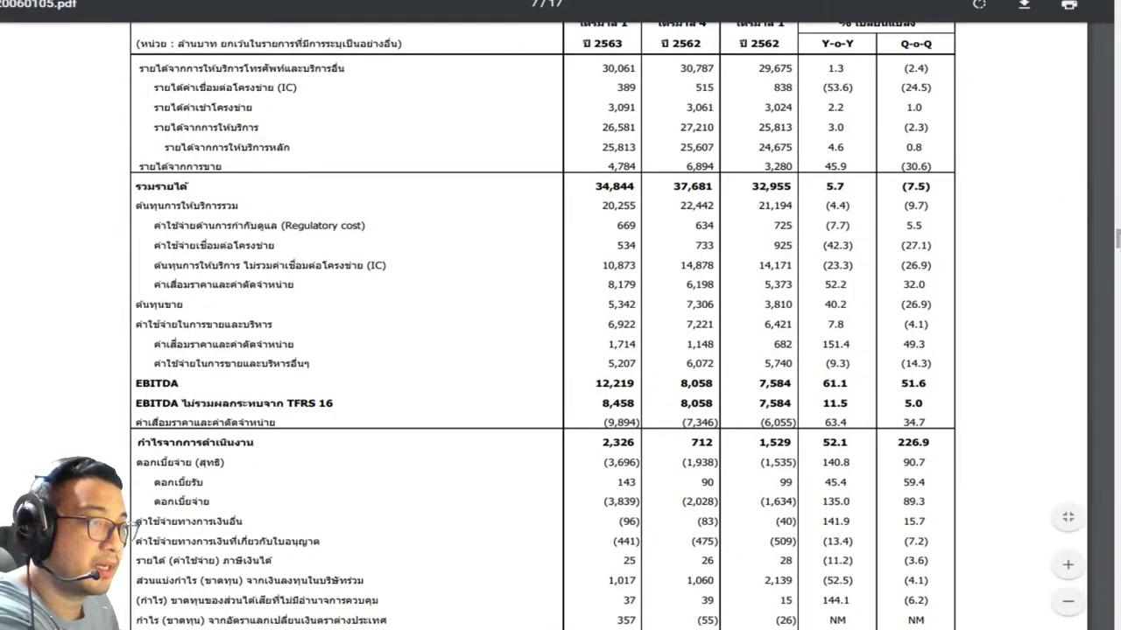
scroll(543, 350, down, 1)
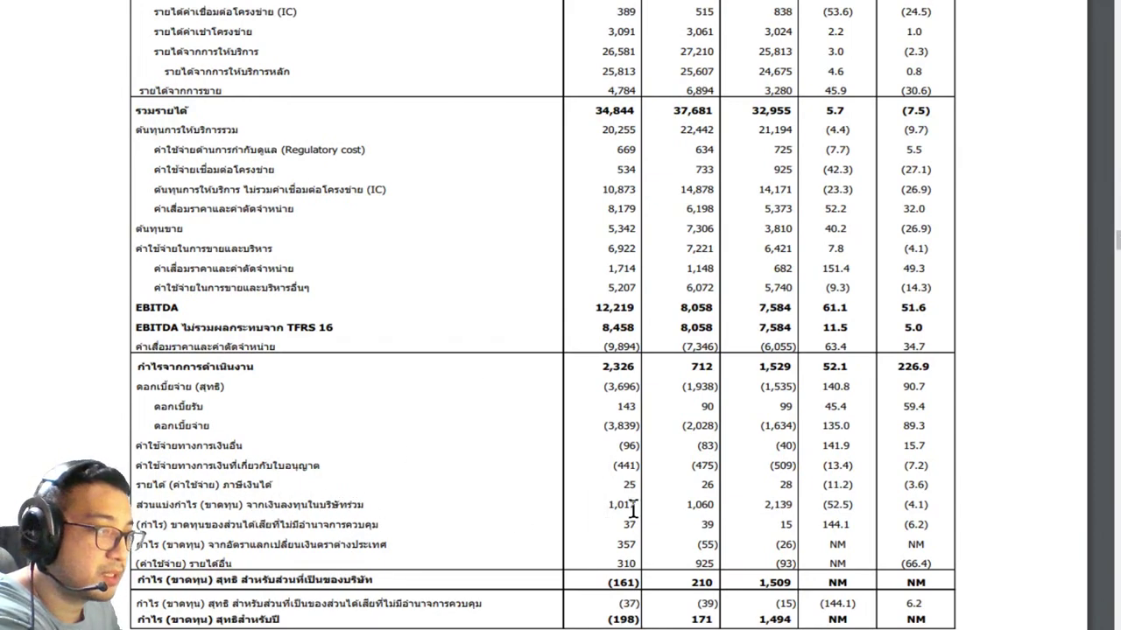
drag(609, 505, 642, 507)
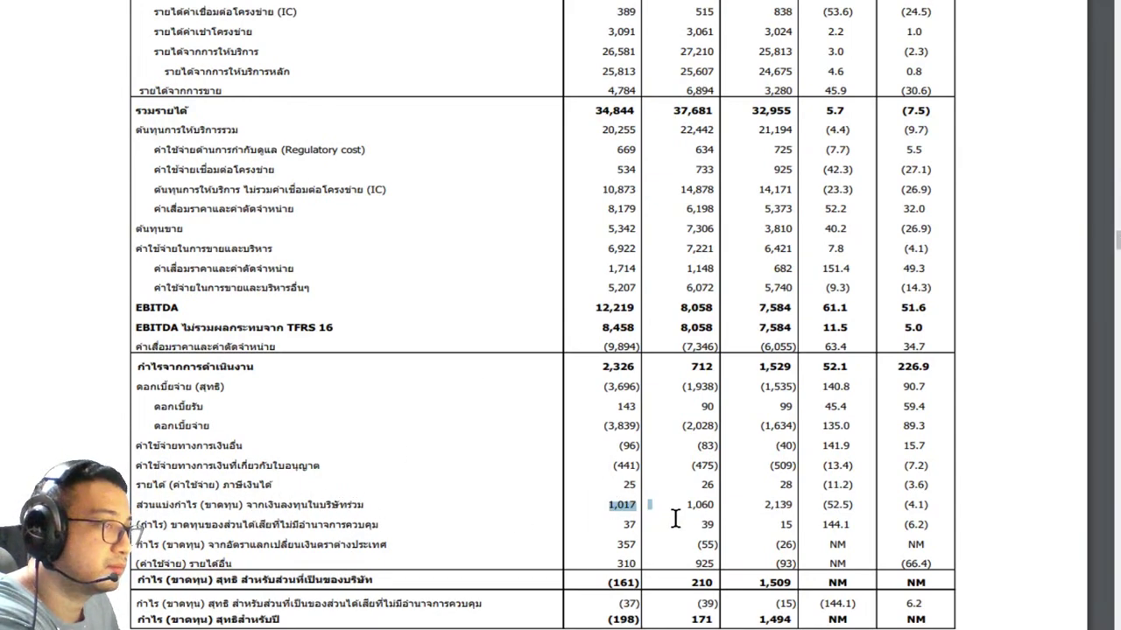
- Examine the service revenue discussion after the financial summary table, then return to the table
scroll(650, 505, down, 10)
scroll(649, 505, up, 3)
scroll(819, 388, down, 5)
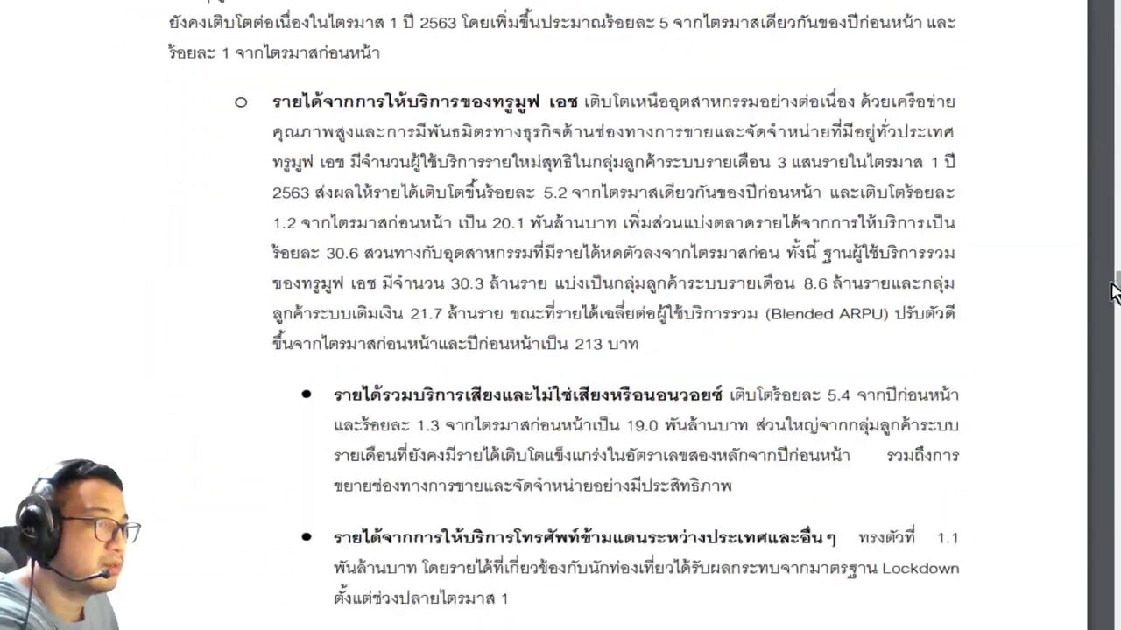
ctrl+scroll(820, 388, down, 1)
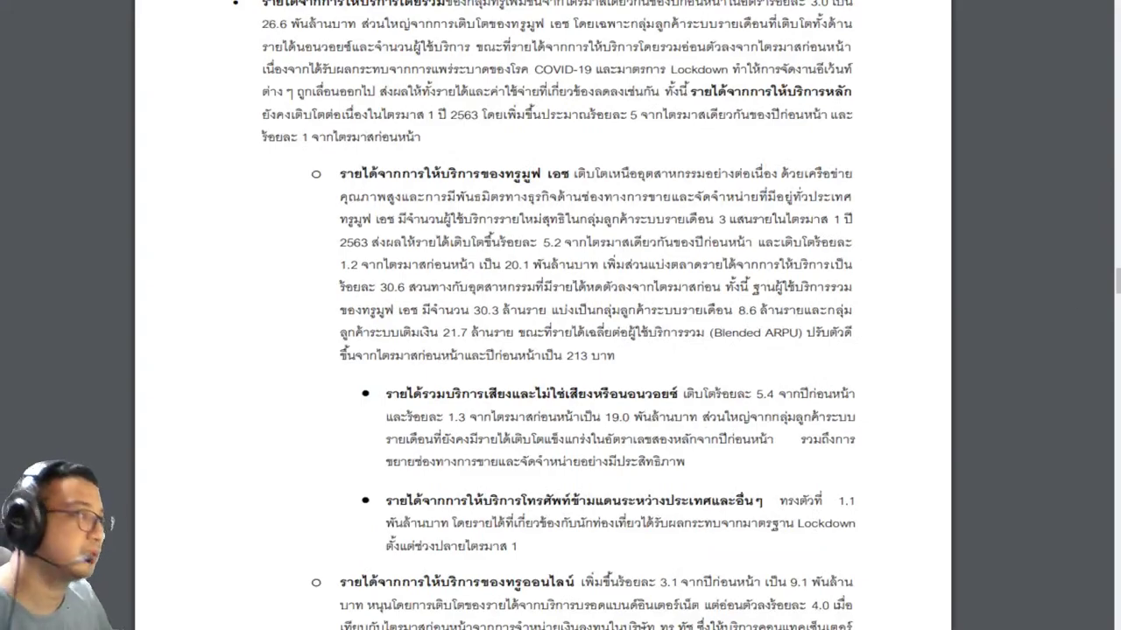
drag(1117, 280, 1118, 239)
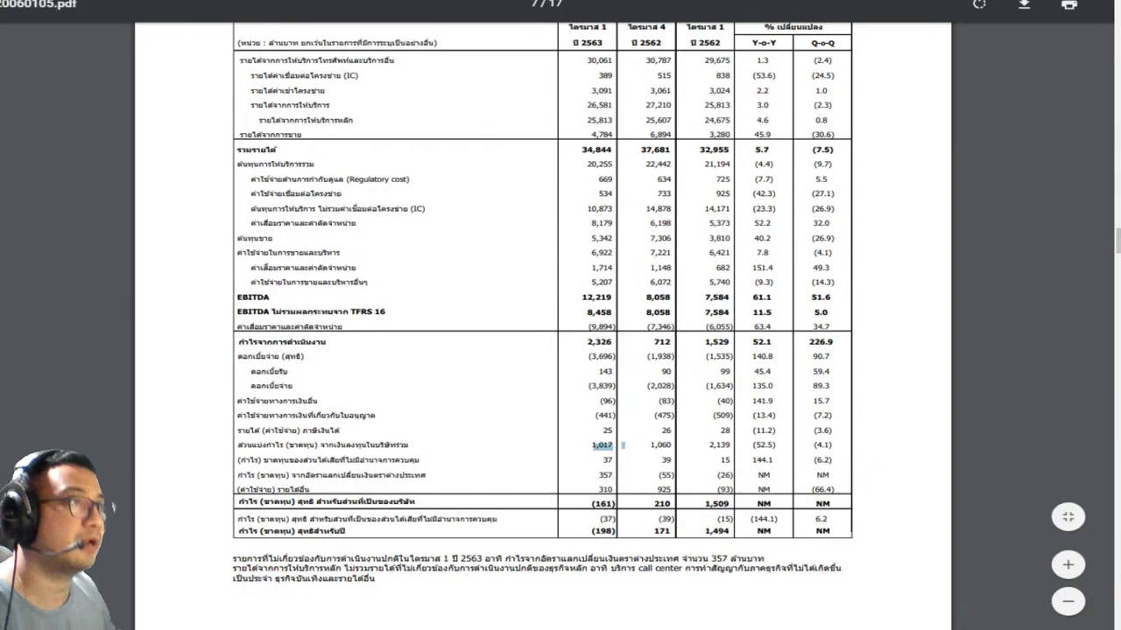
- Close the PDF and look up the quote for the DIF infrastructure fund
key(ctrl+w)
scroll(495, 215, up, 10)
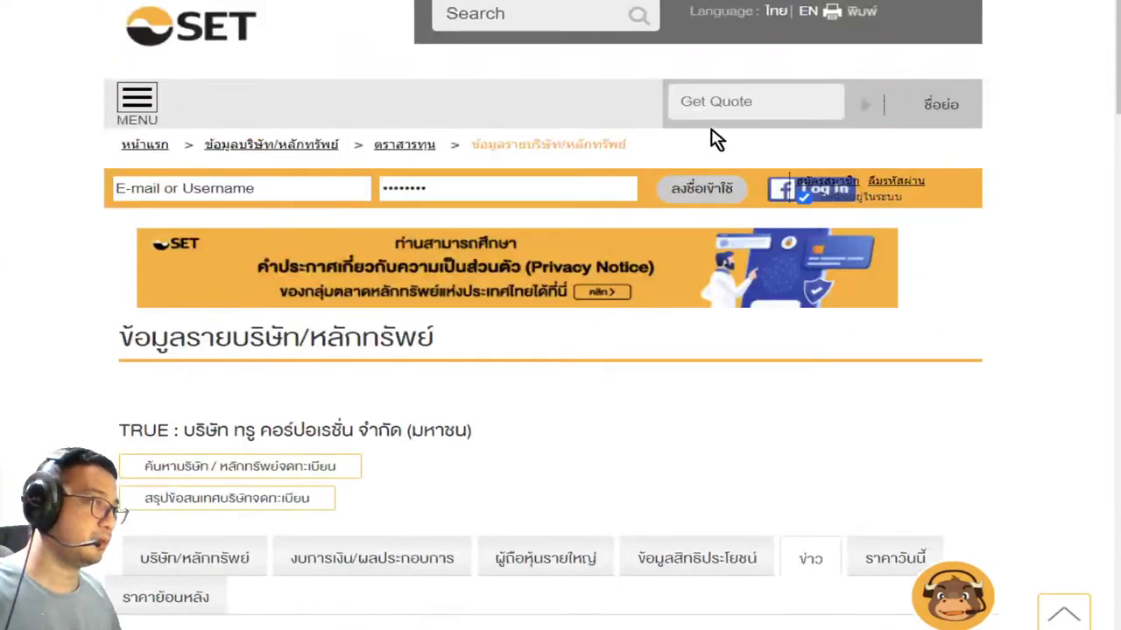
click(709, 102)
text(d)
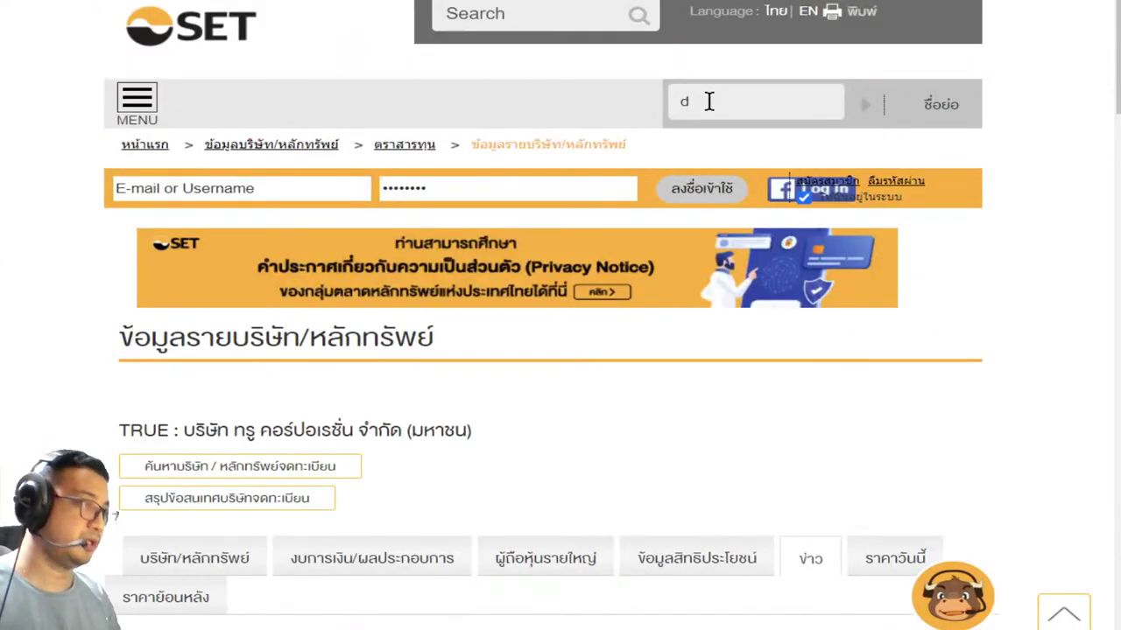
key(Return)
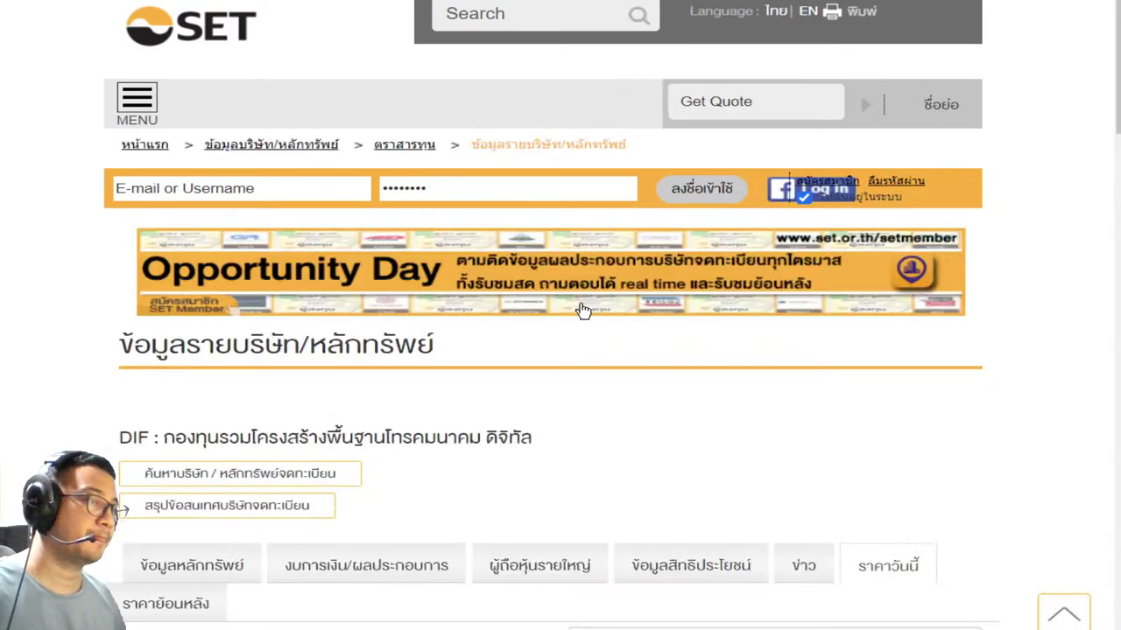
- Open DIF's rights and benefits data (ข้อมูลสิทธิประโยชน์) and review the XD dividend entries back to August 2562
scroll(418, 374, down, 2)
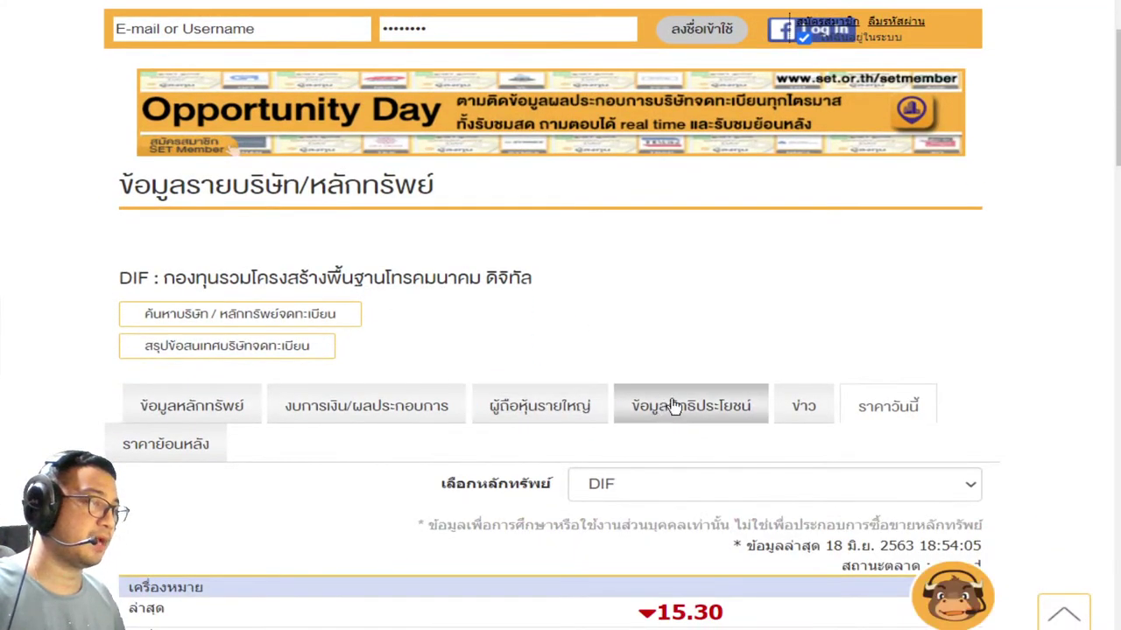
click(667, 407)
scroll(721, 300, down, 6)
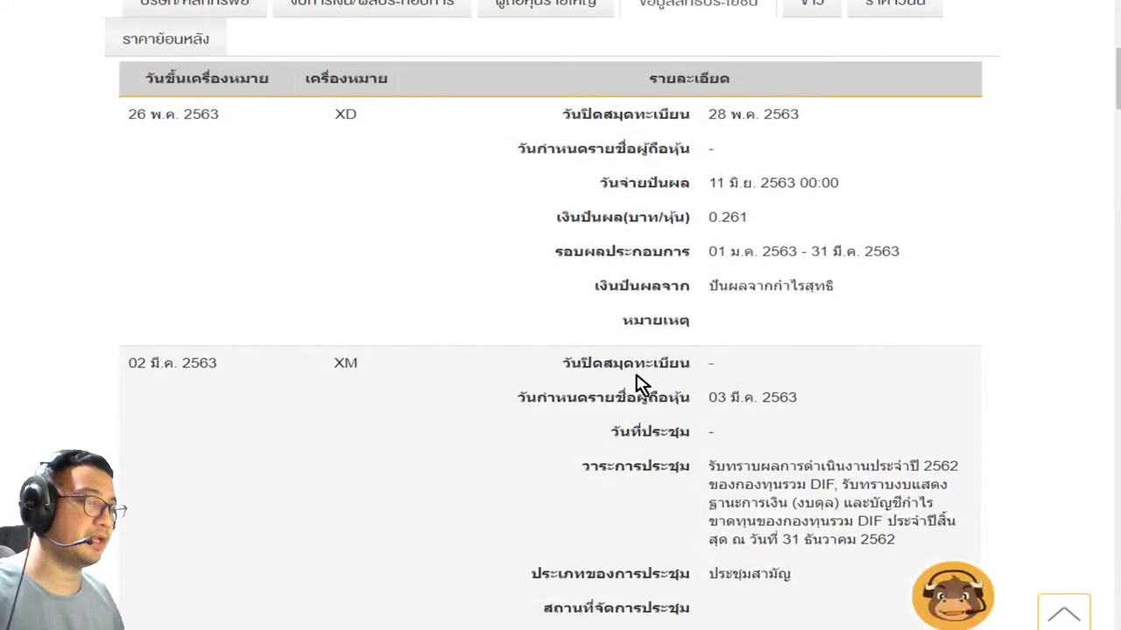
scroll(505, 379, down, 1)
scroll(470, 388, down, 2)
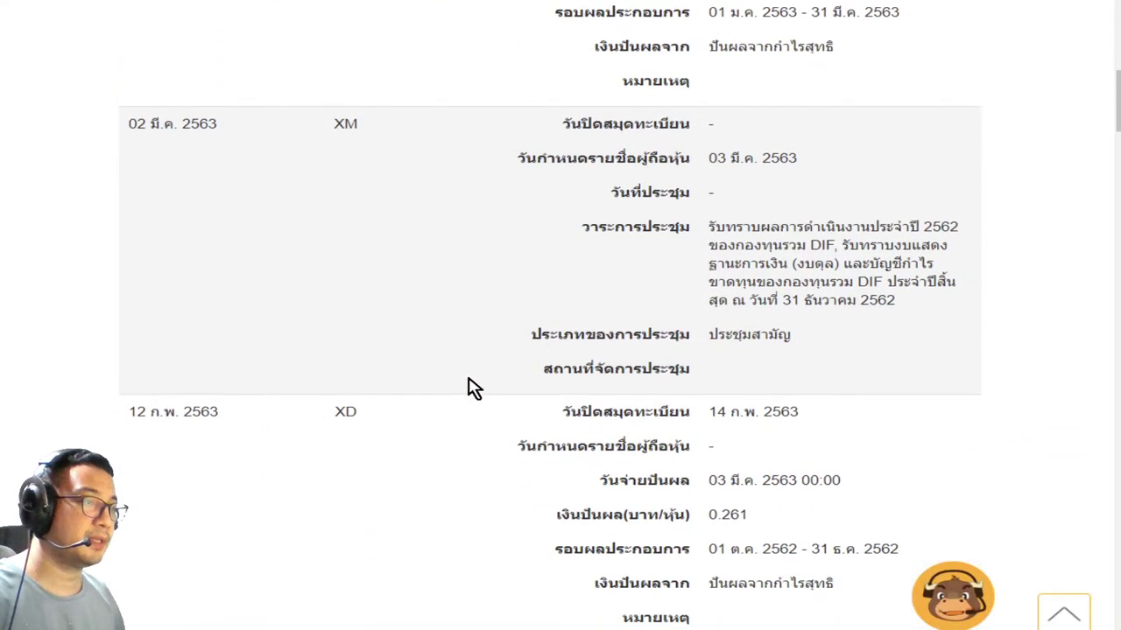
scroll(470, 388, up, 2)
scroll(581, 400, down, 8)
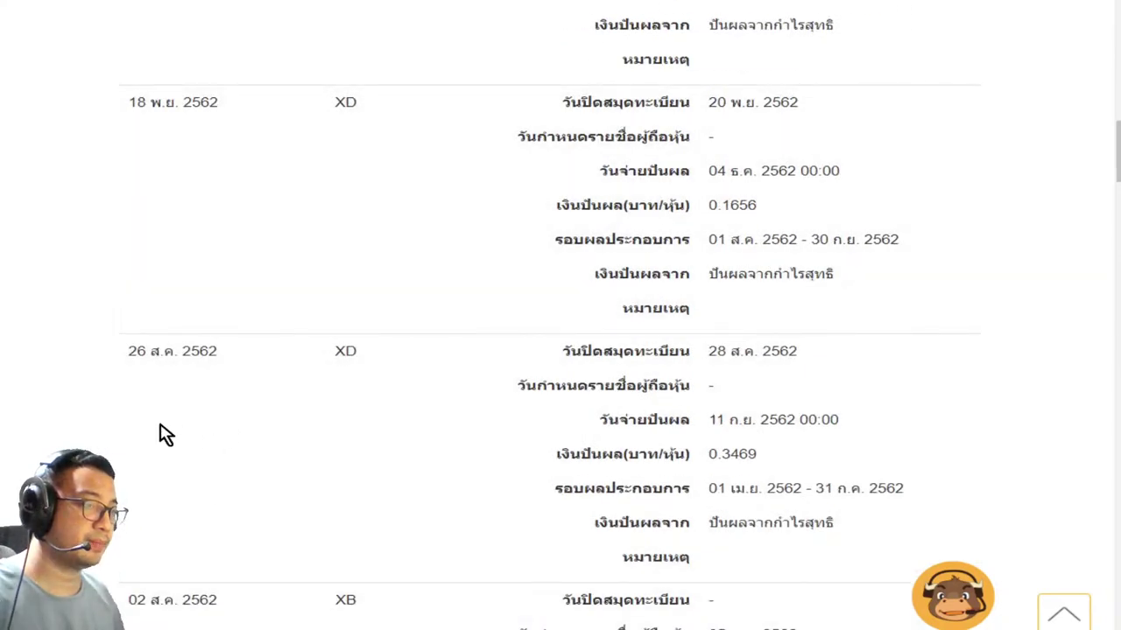
- Open Calculator and start a sum of DIF's dividends per unit with 0.1656 + 0.3469
key(XF86Calculator)
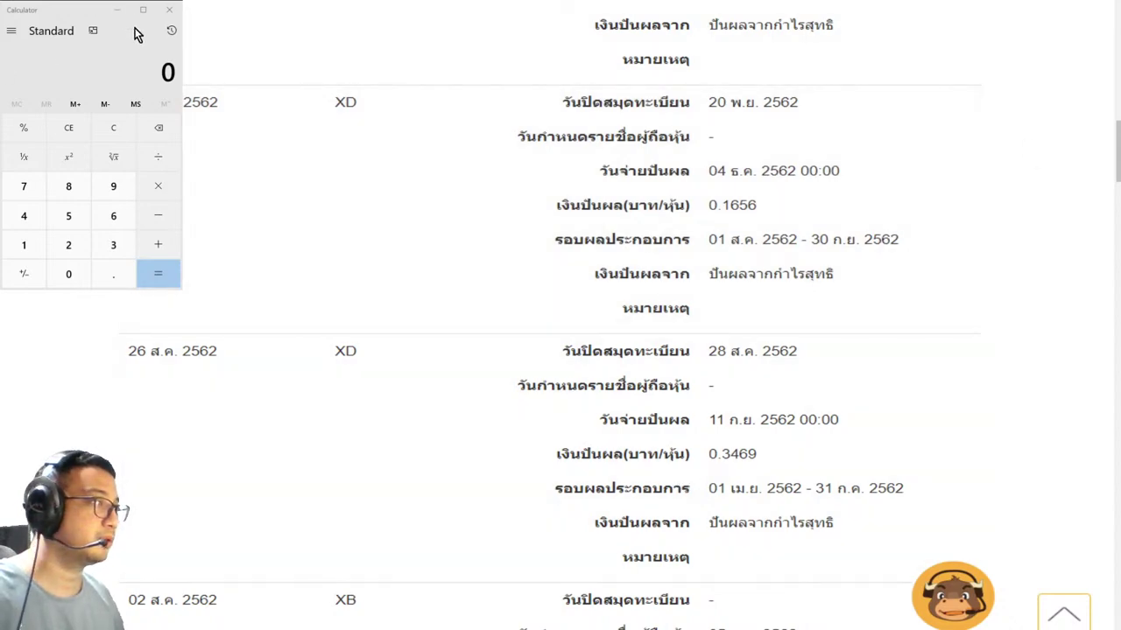
scroll(754, 305, up, 2)
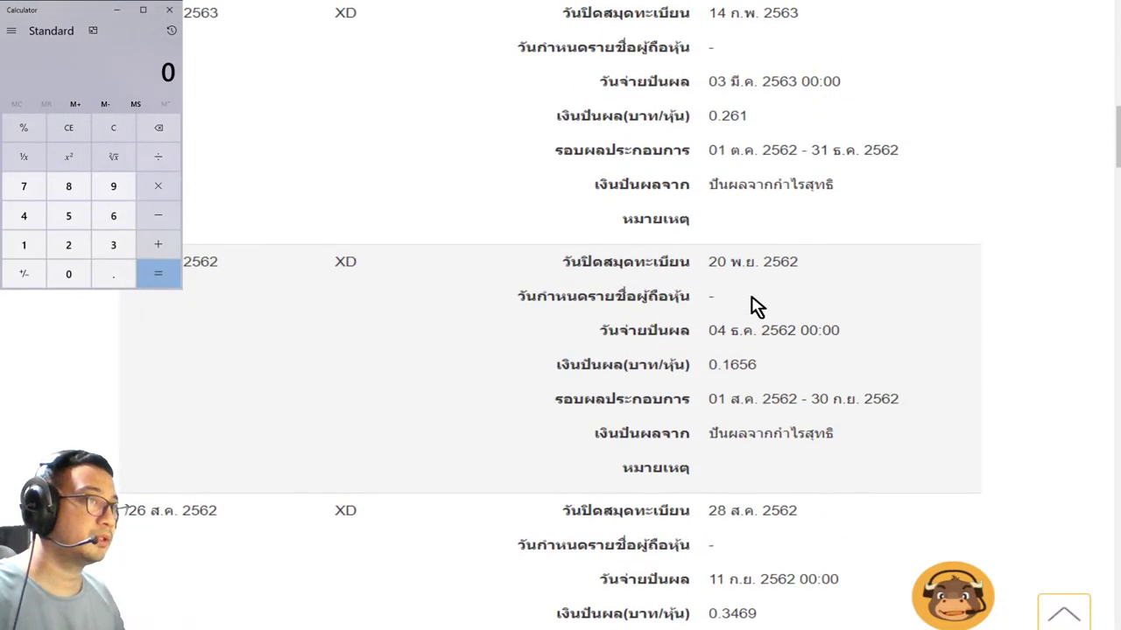
scroll(754, 306, down, 3)
key(period)
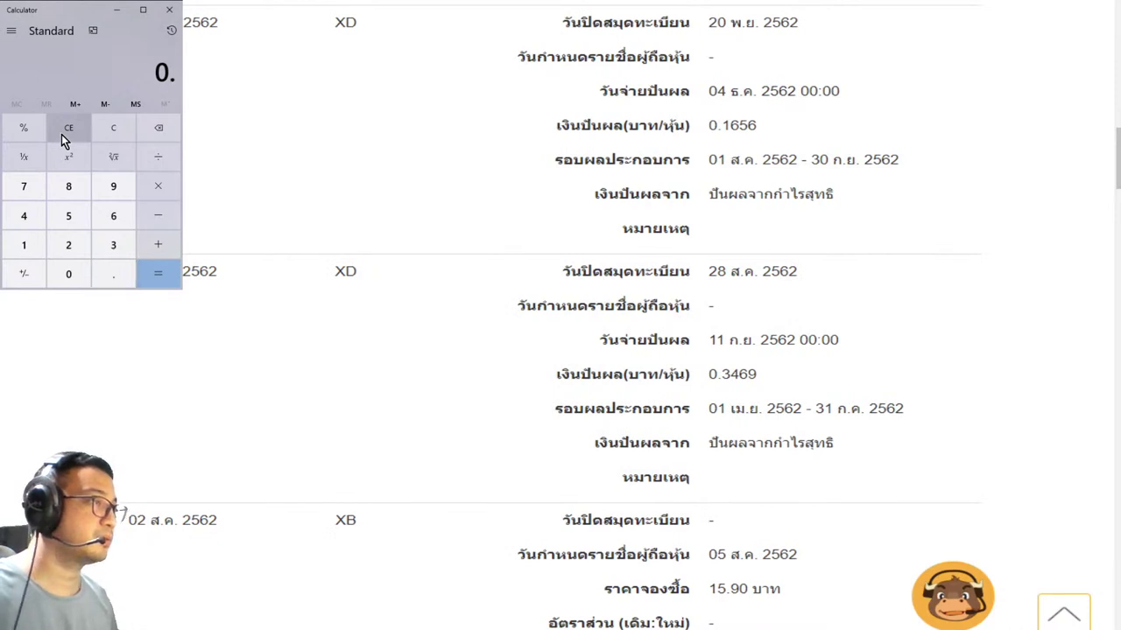
text(1656)
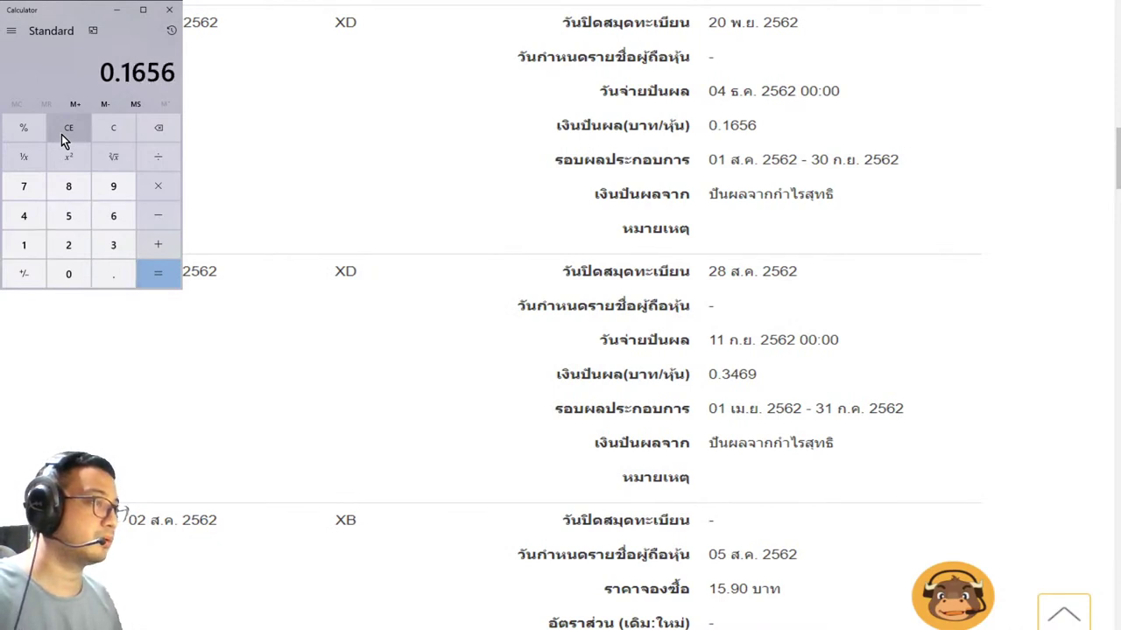
text(.3469)
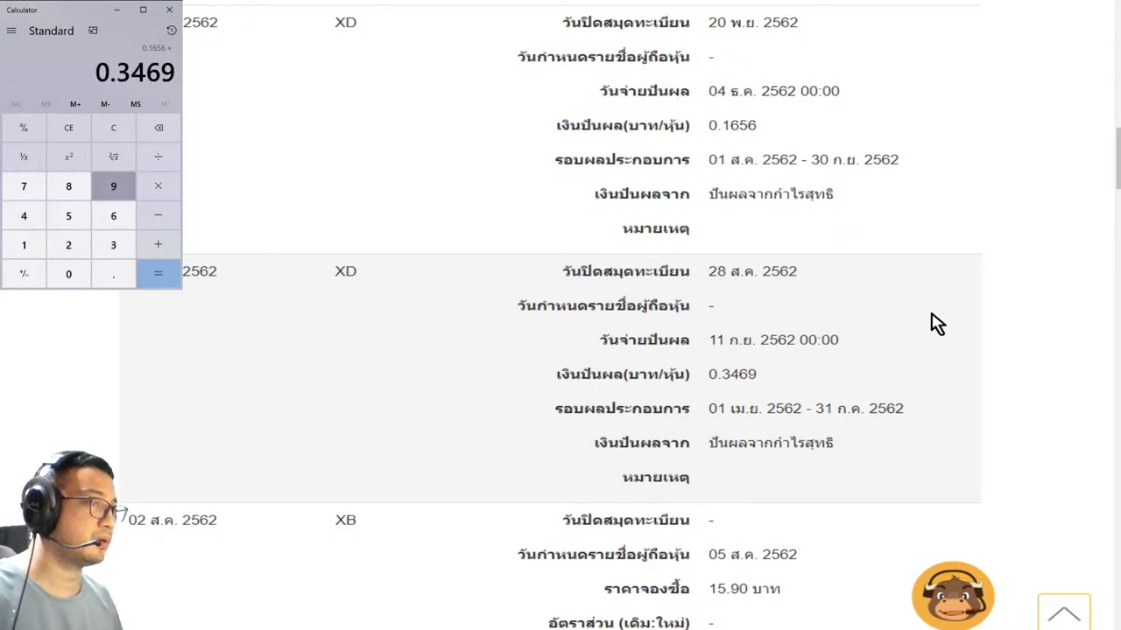
- Find the XD entry dated 16 พ.ค. 2562 and add its 0.26 dividend to the sum
scroll(820, 363, down, 2)
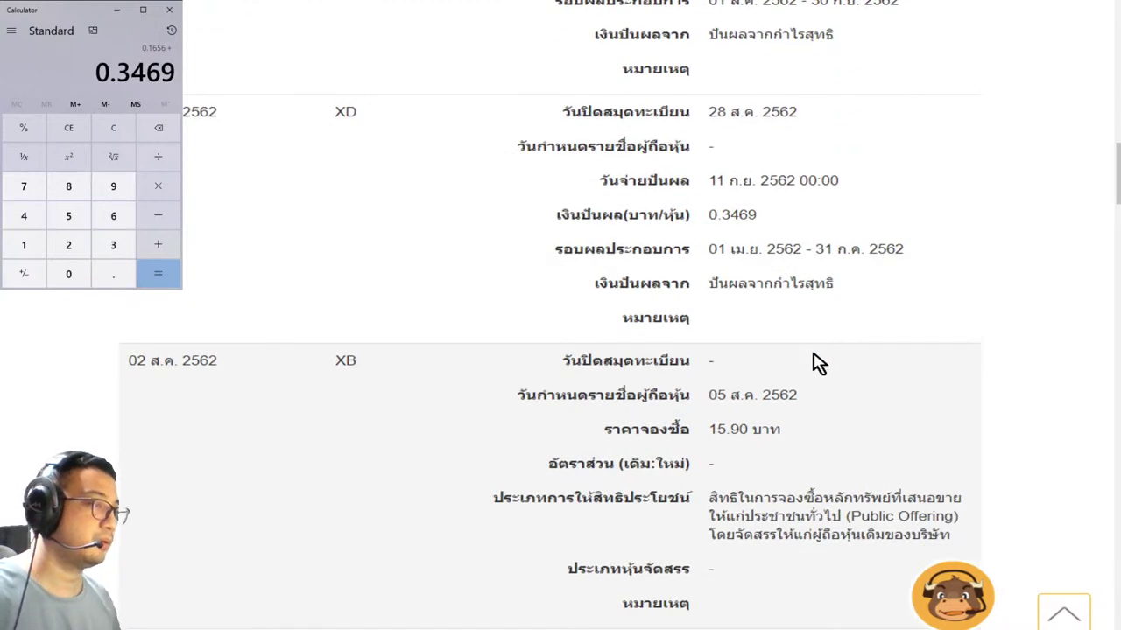
scroll(762, 426, down, 2)
scroll(762, 426, down, 3)
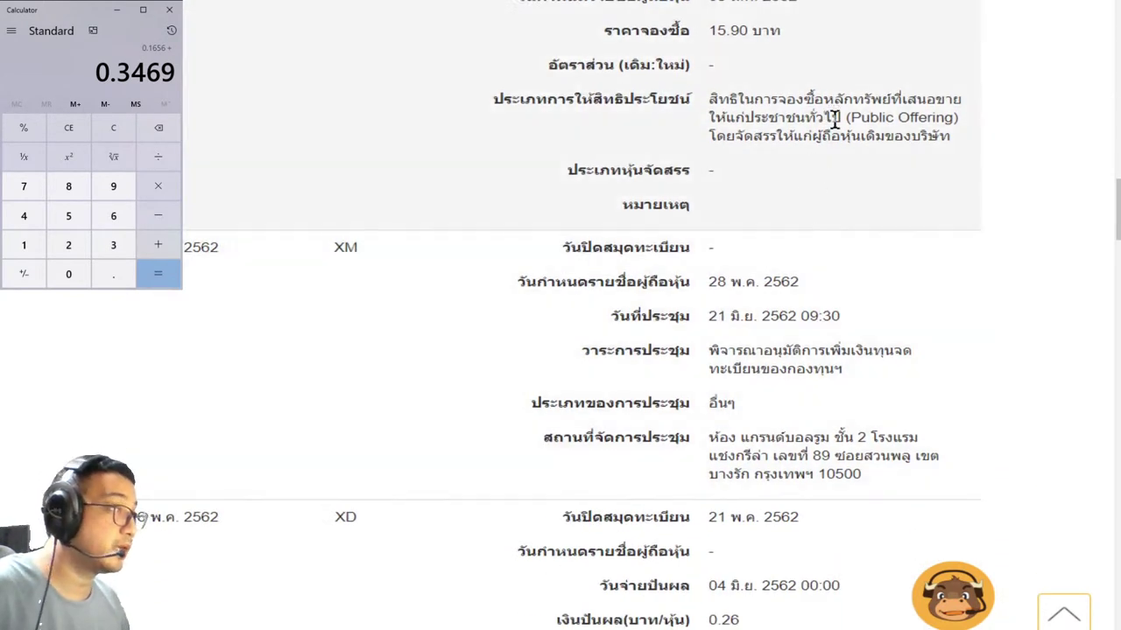
scroll(849, 180, down, 2)
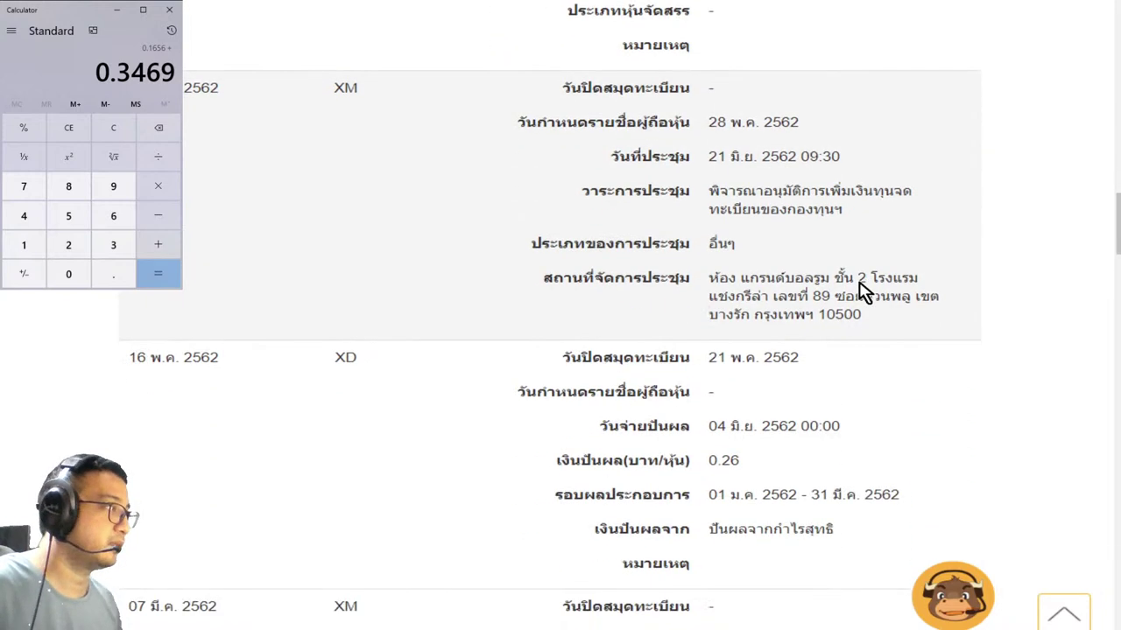
text(+0.26)
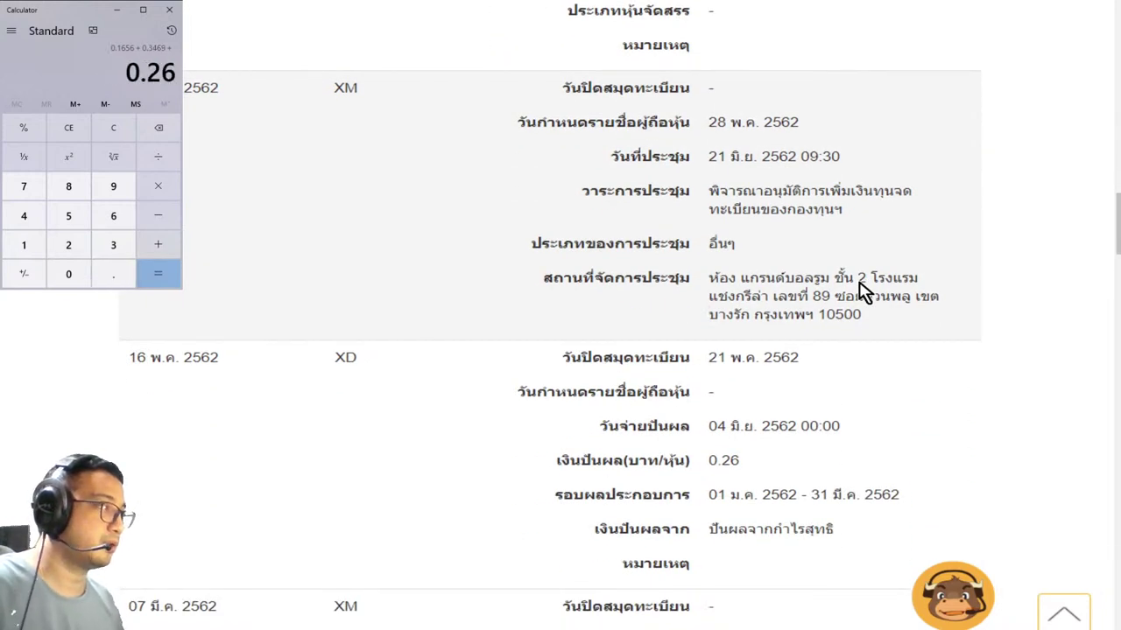
- Find the XD entry dated 12 ก.พ. 2562 and add its 0.26 dividend to the sum
scroll(685, 368, down, 3)
scroll(755, 368, down, 2)
scroll(753, 364, down, 3)
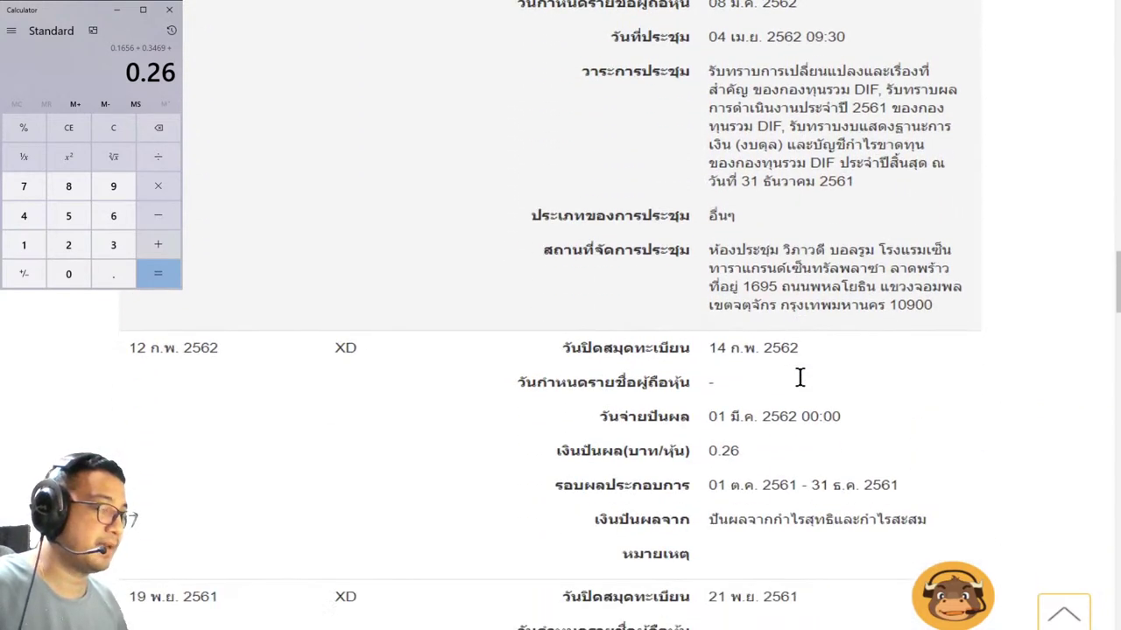
text(+0.26 +)
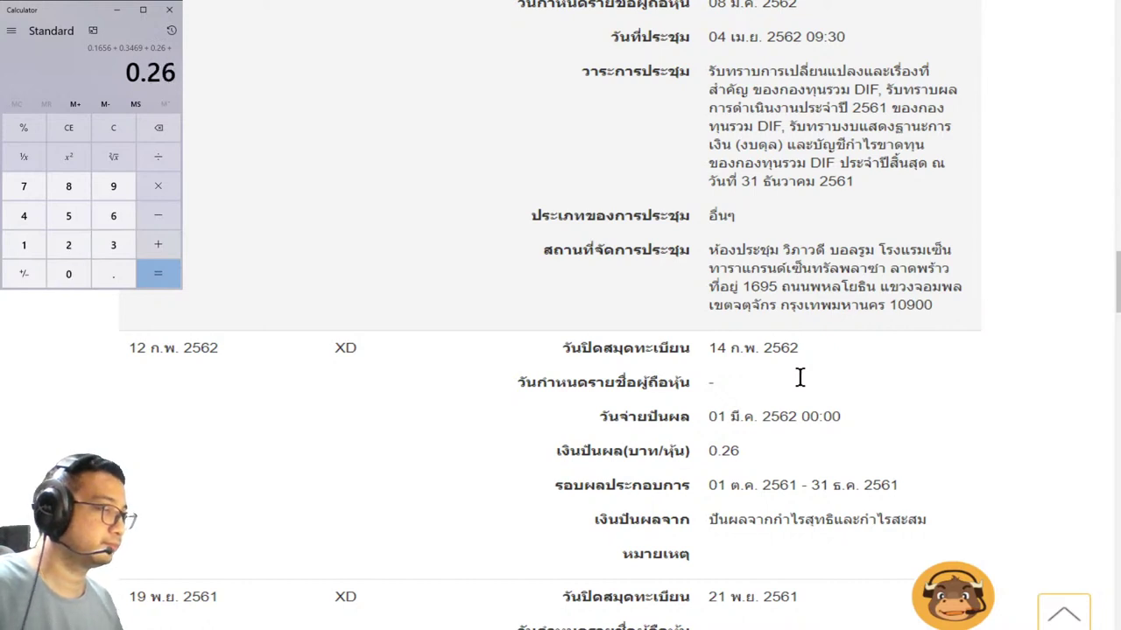
- Total the DIF dividends entered in Calculator and clear it for a new sum
scroll(730, 420, down, 3)
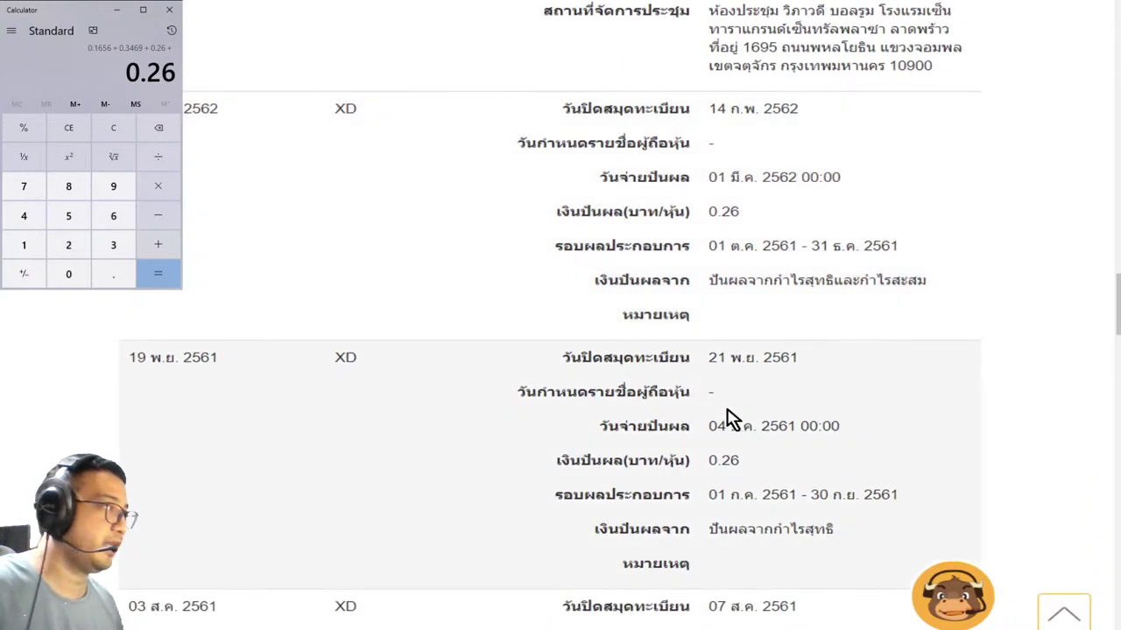
key(Return)
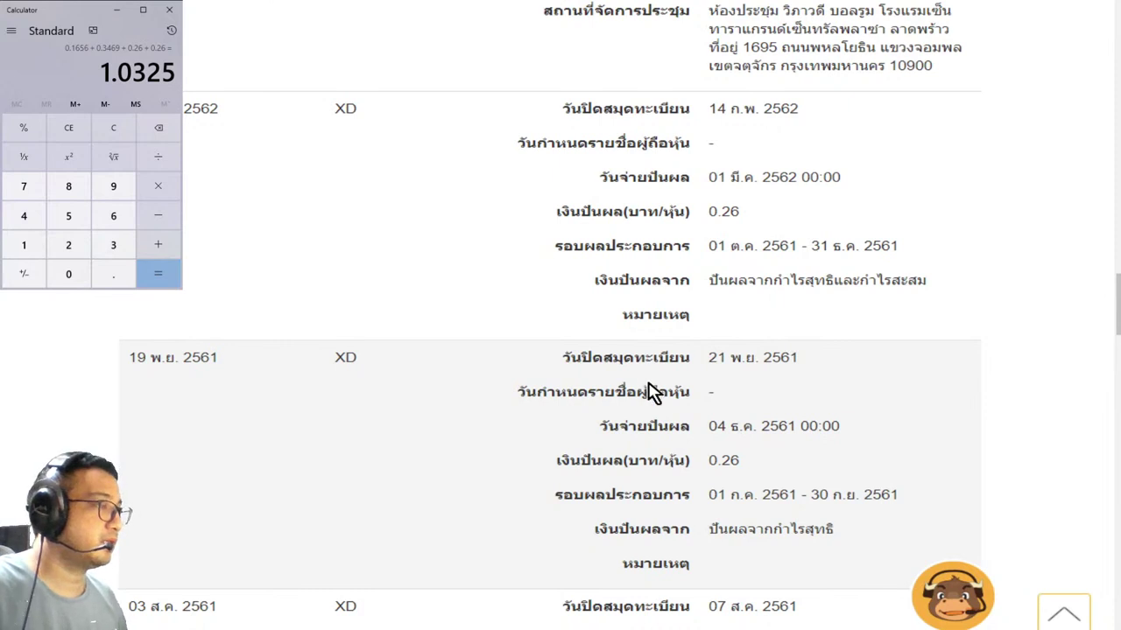
key(Delete)
- Start a new sum with the 0.26 and 0.158 dividends from the XD entries dated 19 พ.ย. 2561 and 03 ส.ค. 2561
scroll(785, 469, down, 1)
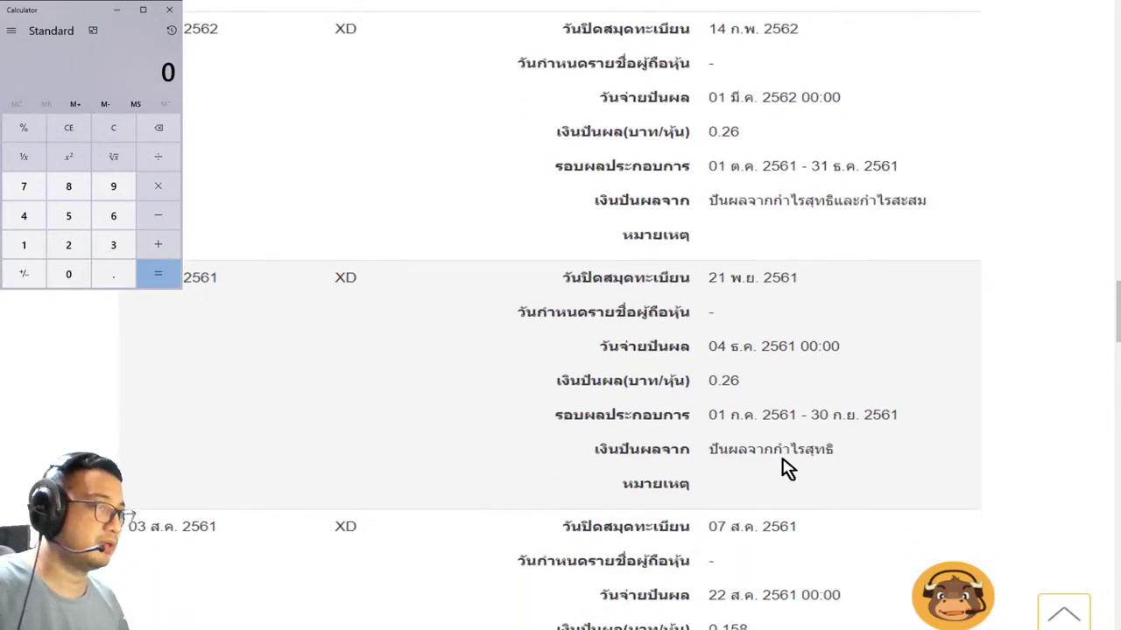
text(0.26)
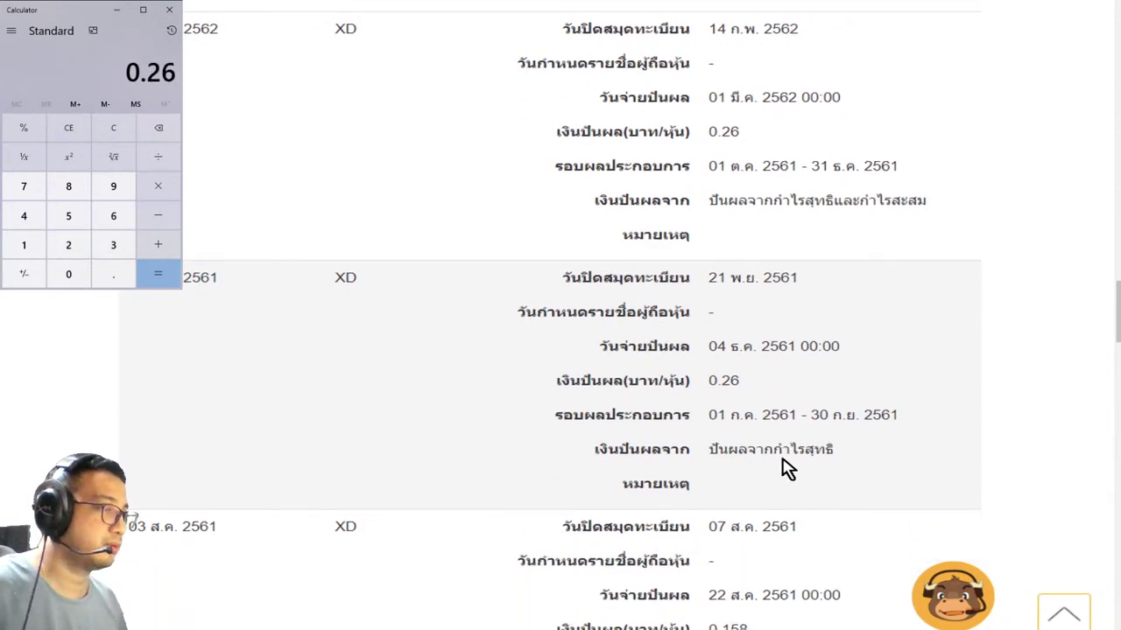
text( + 0.158)
scroll(788, 470, down, 5)
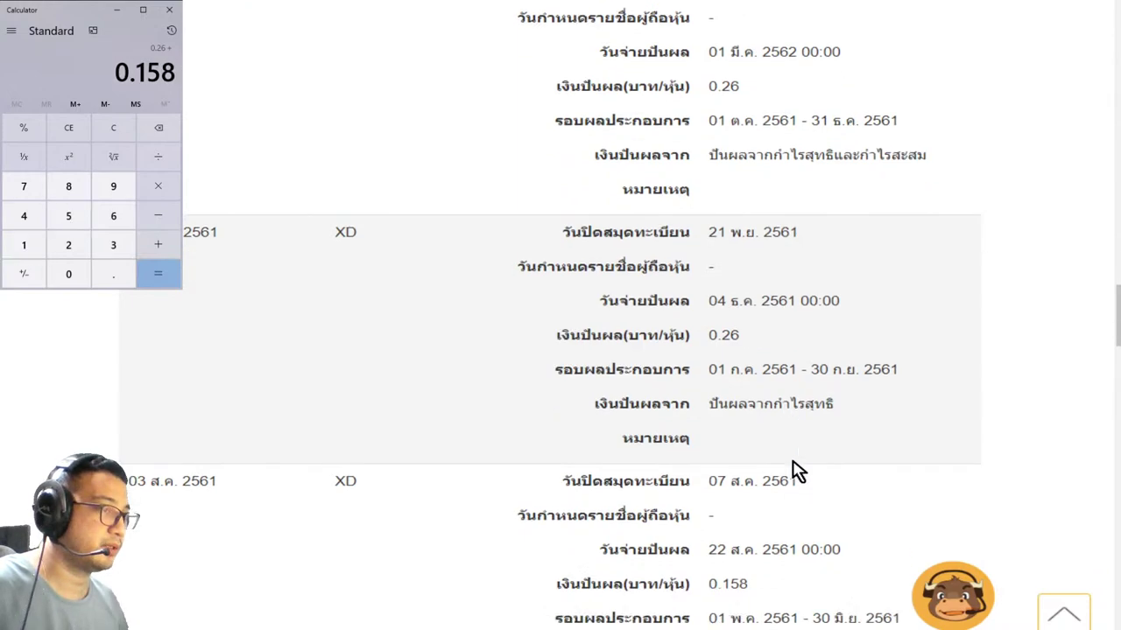
- Add the 0.3375 dividend of 17 พ.ค. 2561 and the 0.245 dividend with book closing date 15 ก.พ. 2561, and total the sum
key(plus)
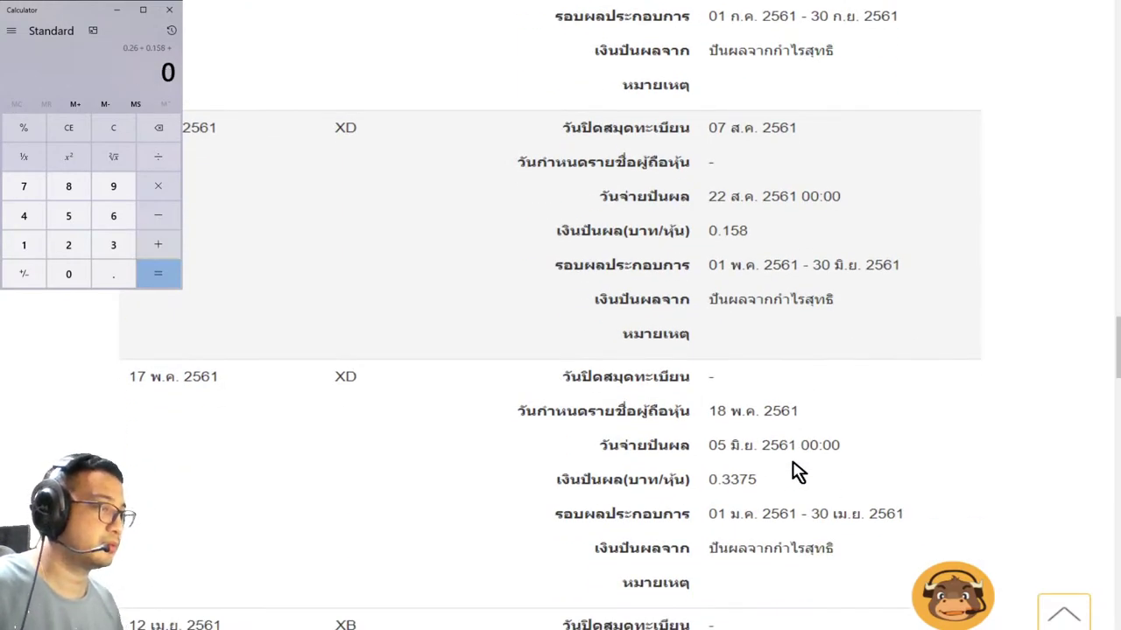
text(.3375)
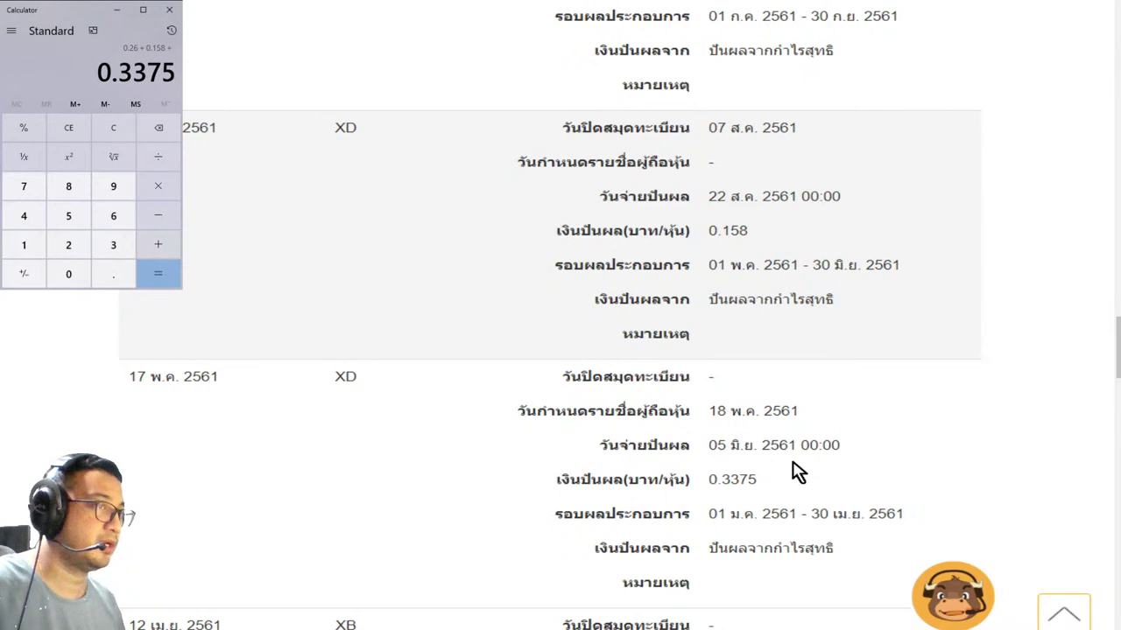
scroll(930, 344, down, 2)
key(plus)
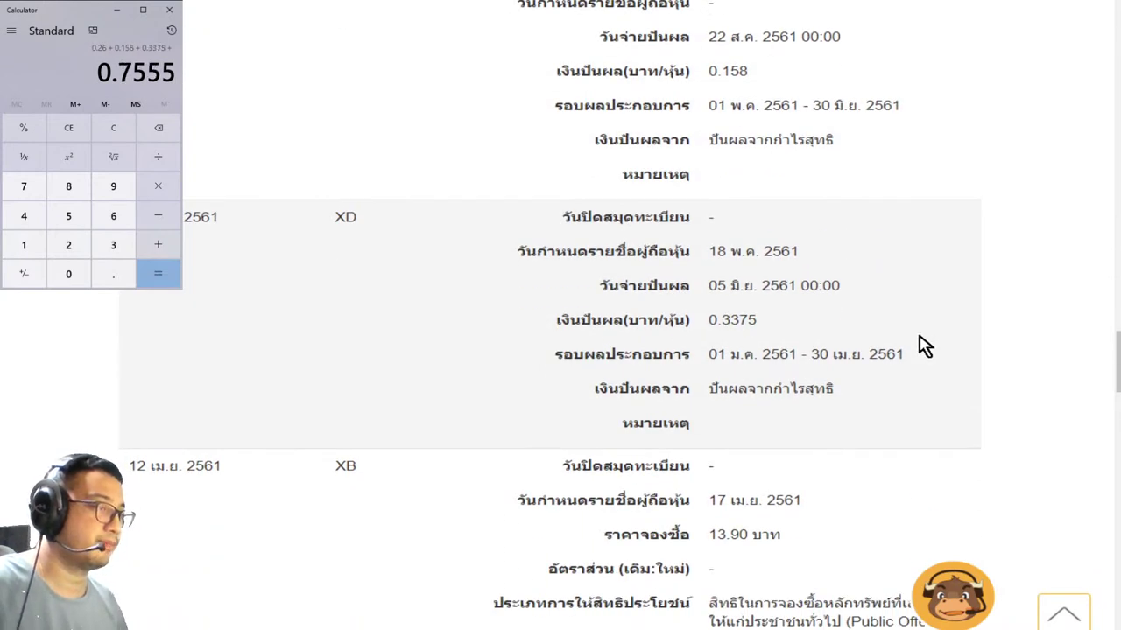
scroll(926, 344, down, 5)
text(0.245)
scroll(905, 350, down, 3)
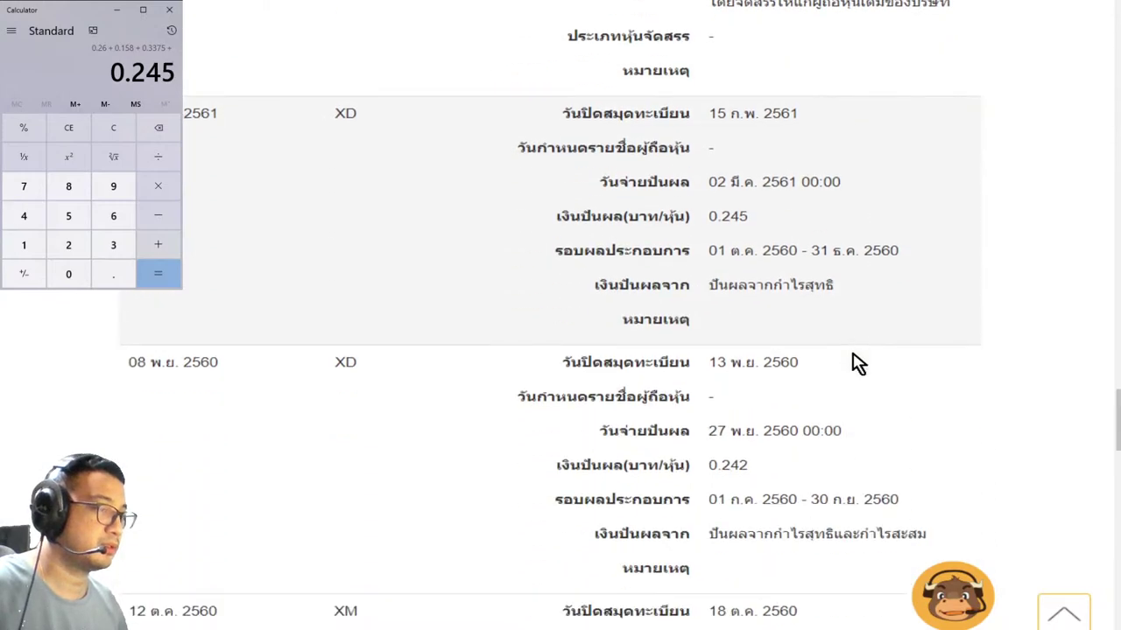
key(Return)
- Open DIF's financial statements and performance data (งบการเงิน/ผลประกอบการ) and find its latest price in the key statistics
scroll(775, 372, up, 5)
scroll(776, 372, up, 5)
scroll(1118, 349, up, 15)
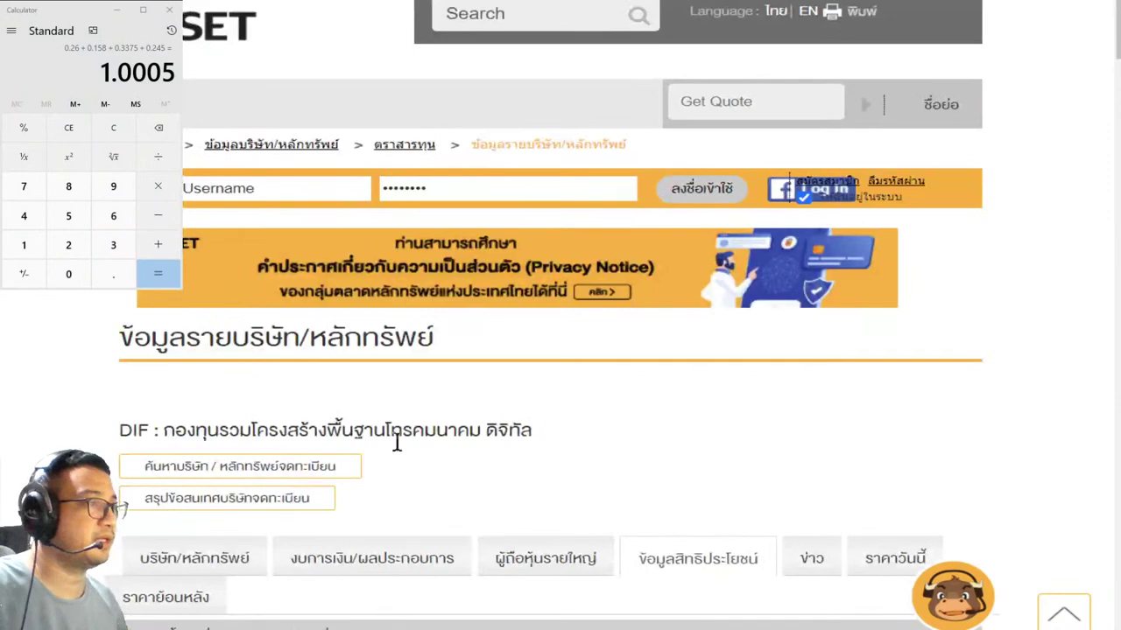
scroll(590, 429, down, 6)
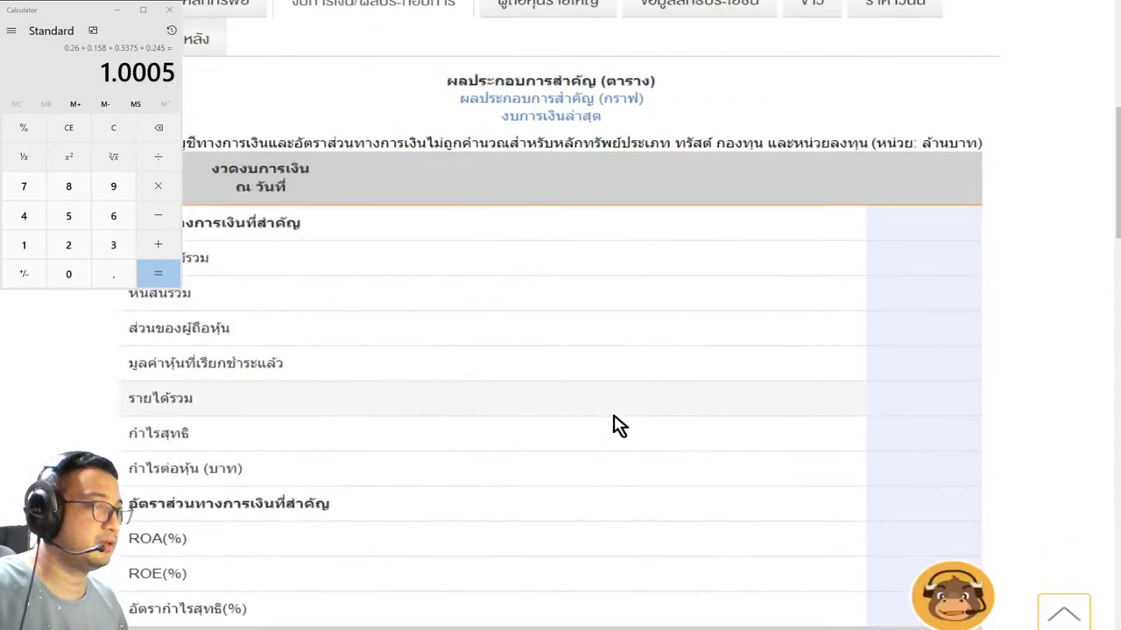
scroll(620, 421, down, 5)
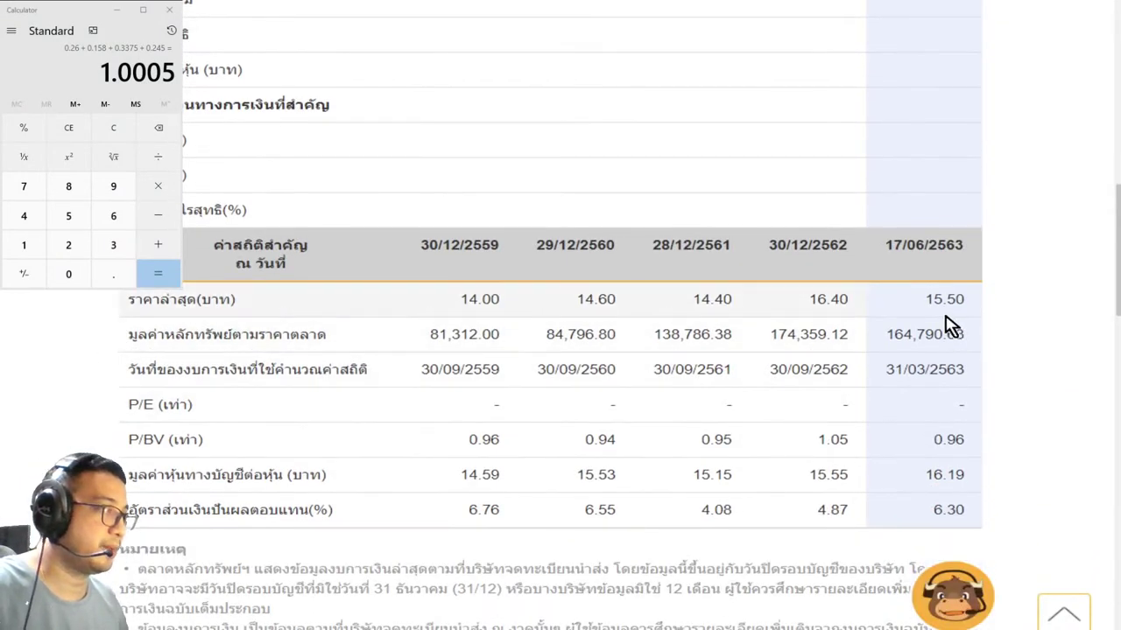
- Divide the dividend total by 15 in Calculator to estimate DIF's yield, and clear the result
click(27, 70)
text(/15)
key(Return)
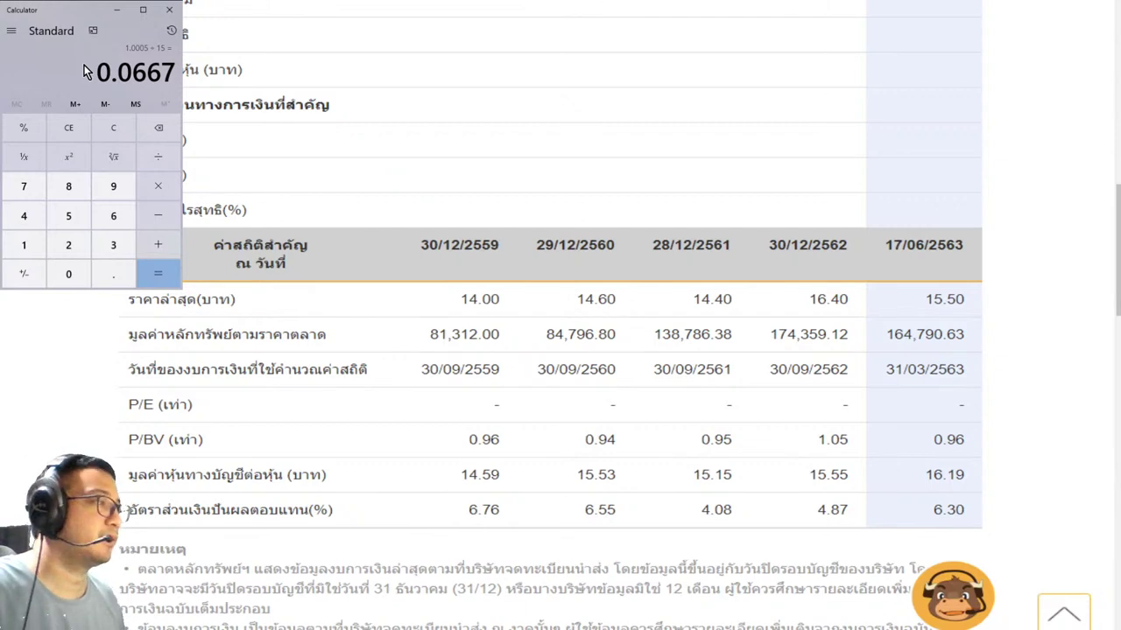
key(Escape)
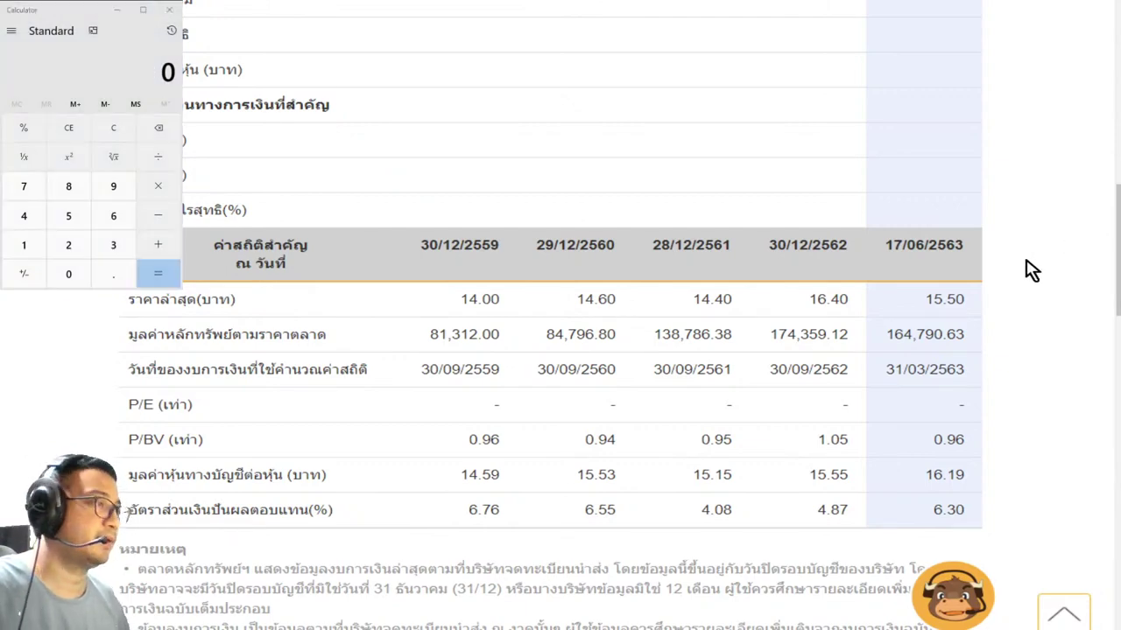
- Look up the quote page for the symbol TRUE
scroll(1030, 271, up, 10)
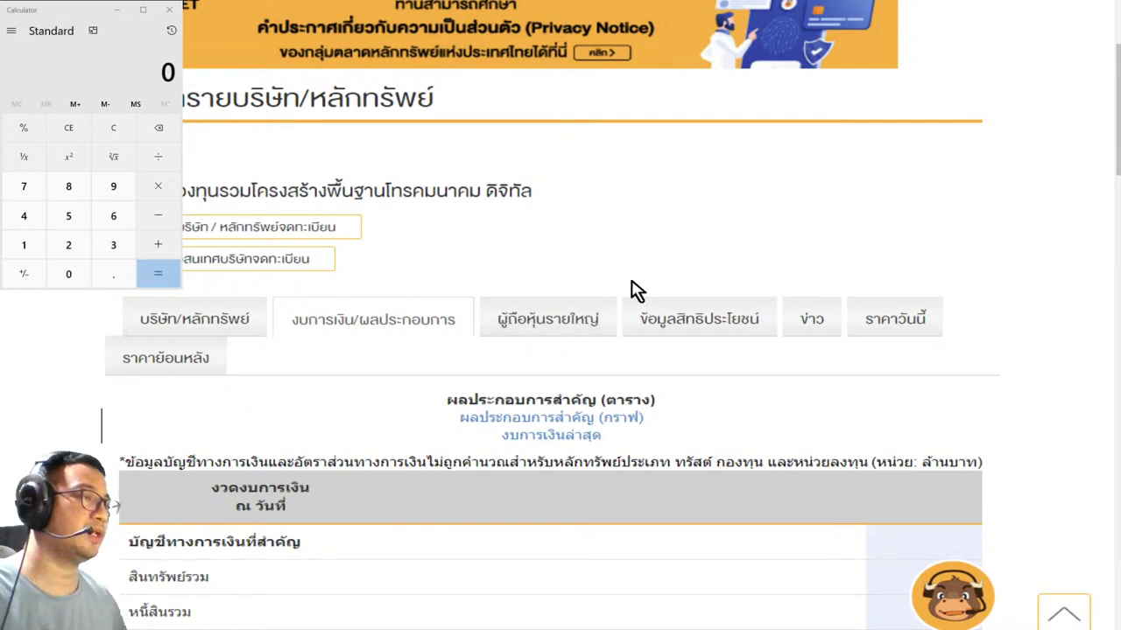
scroll(718, 218, up, 2)
click(733, 31)
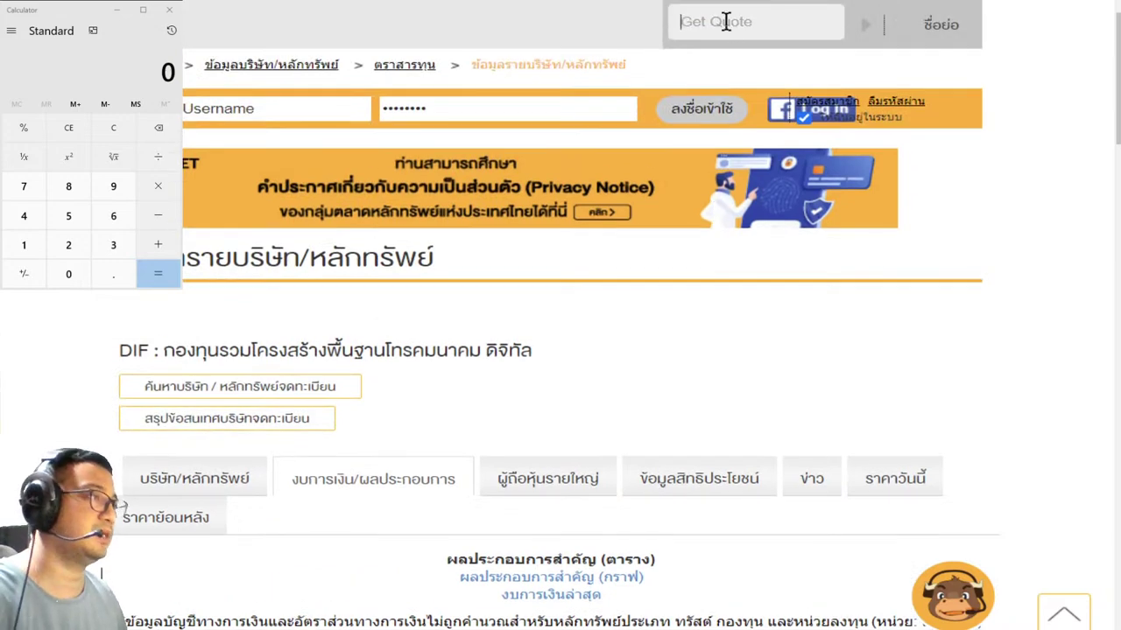
text(true)
key(Return)
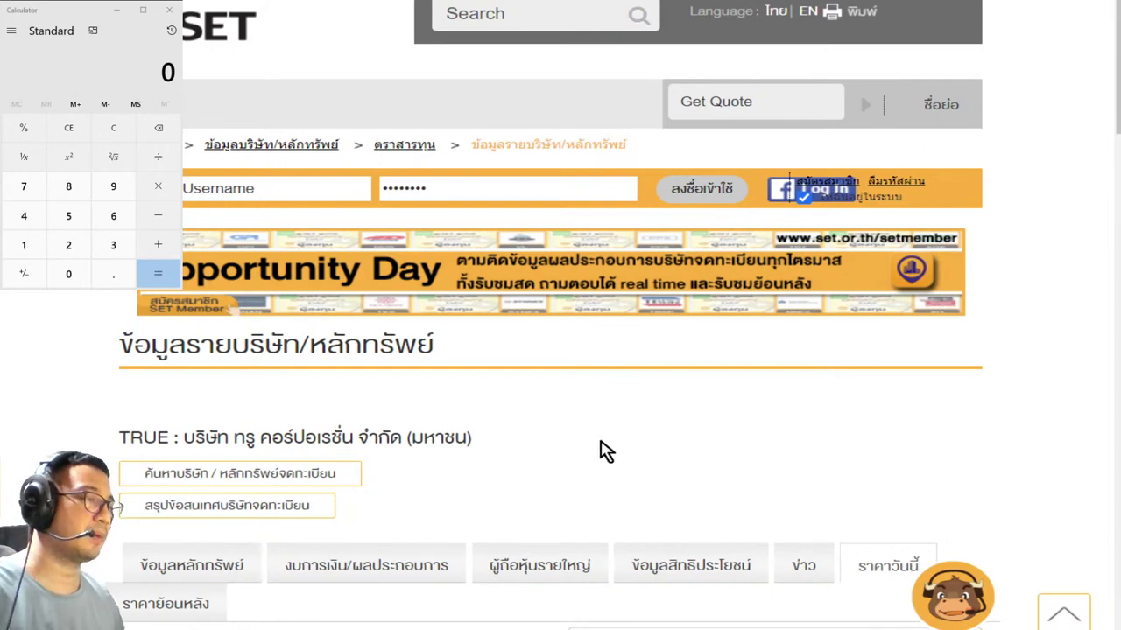
- Open TRUE's financial statements and performance data (งบการเงิน/ผลประกอบการ) and examine the revenue and profit for ไตรมาส1/63
scroll(601, 452, down, 4)
click(396, 255)
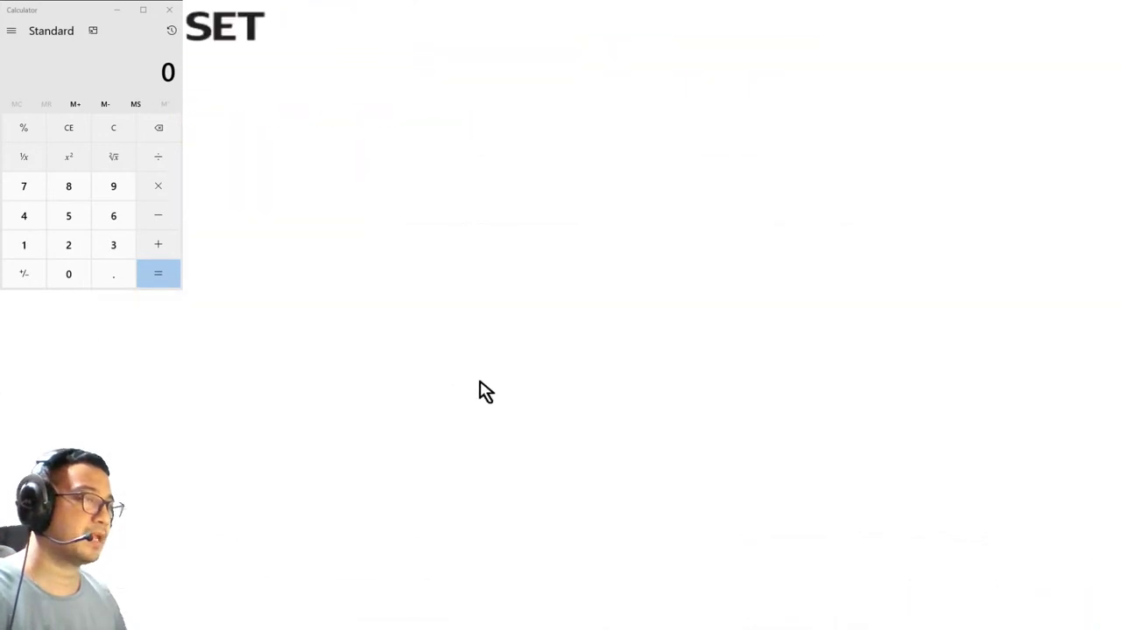
scroll(482, 391, down, 6)
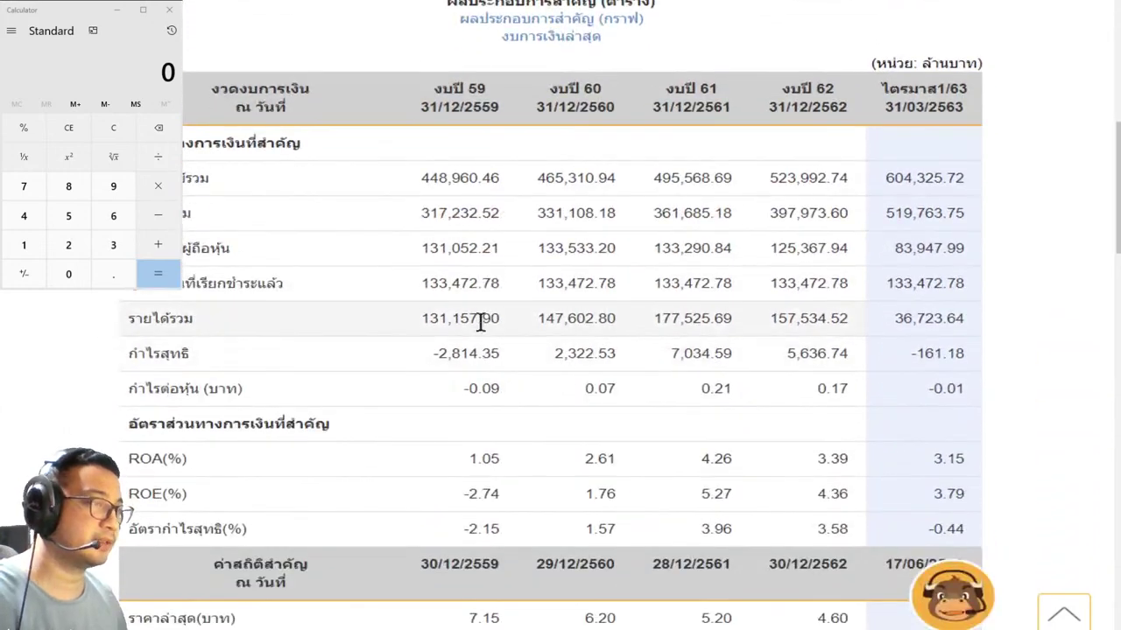
drag(893, 318, 992, 425)
click(999, 333)
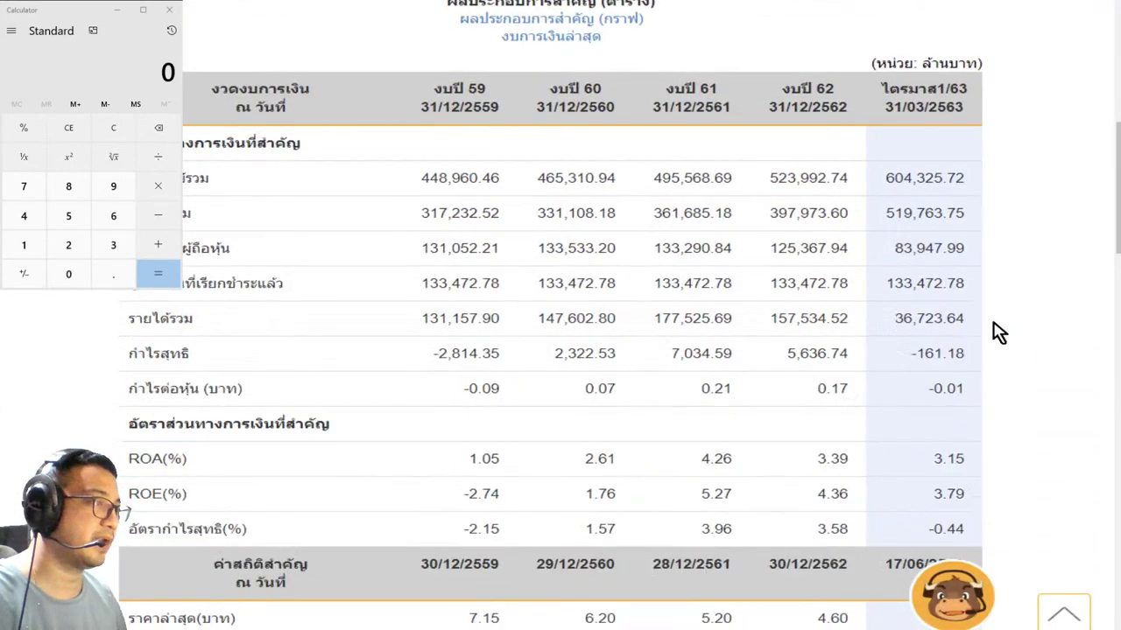
- Annualize TRUE's first-quarter revenue by multiplying 36723 by 4, and highlight the งบปี 59 and งบปี 60 total revenues for comparison
click(64, 64)
text(36723)
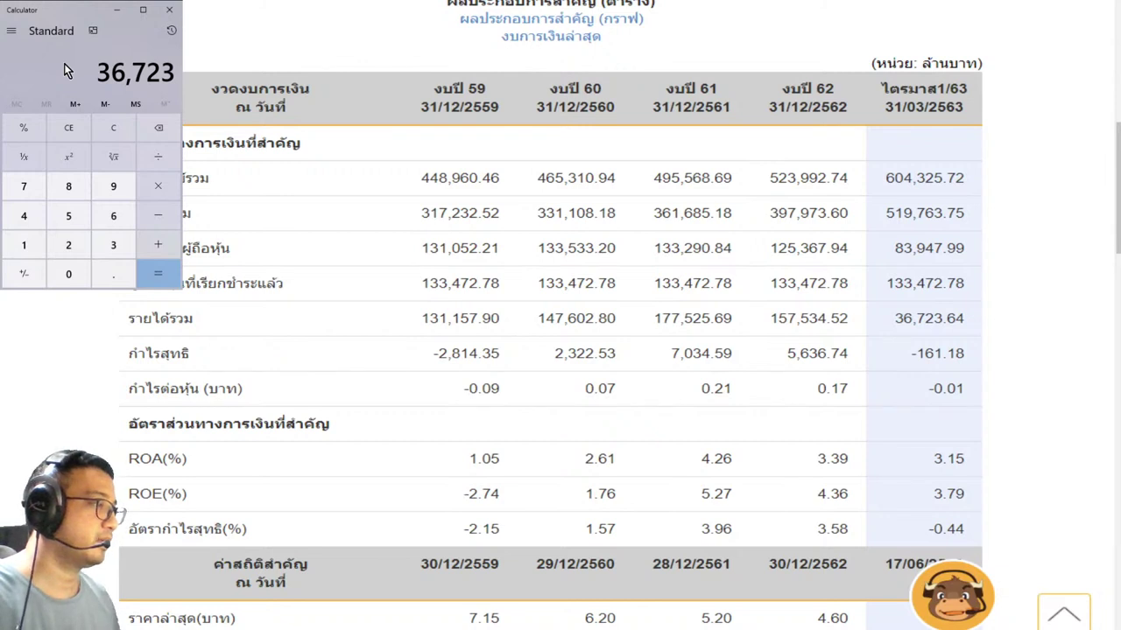
text(*4)
key(Return)
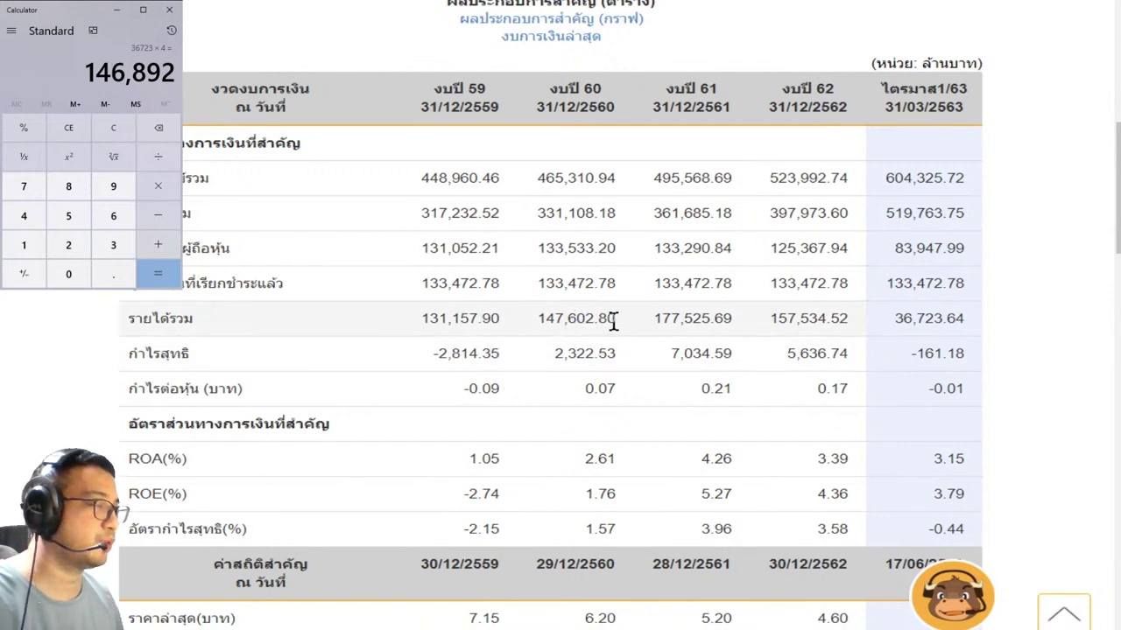
drag(618, 321, 422, 321)
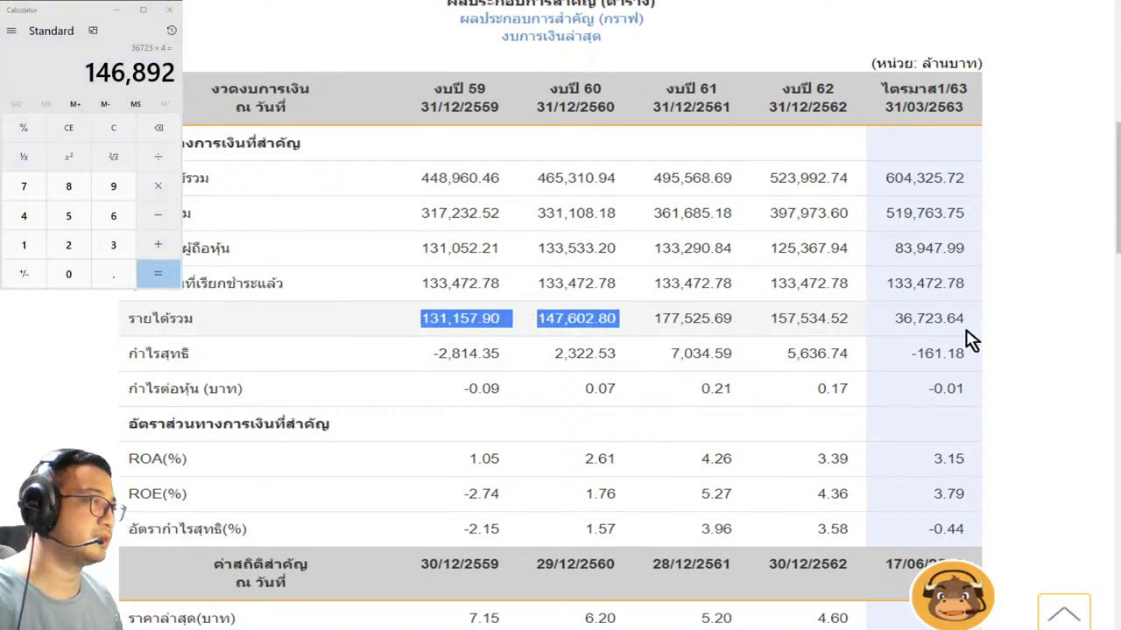
- Add 4000 to the annualized revenue in Calculator, and clear the result
click(61, 67)
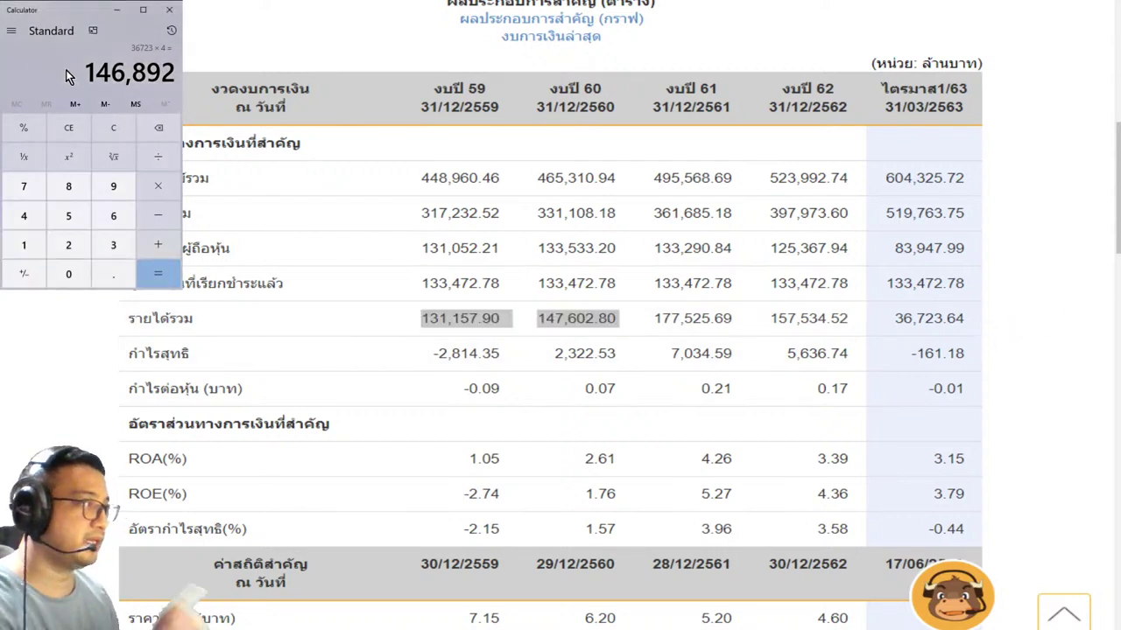
text(+40000)
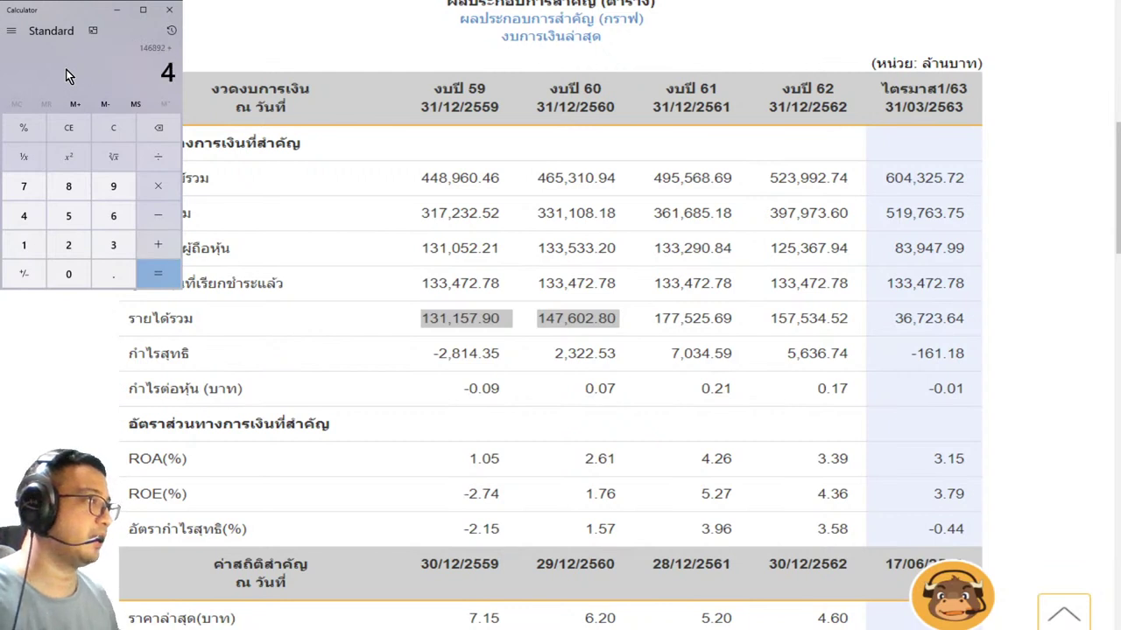
key(BackSpace)
key(Return)
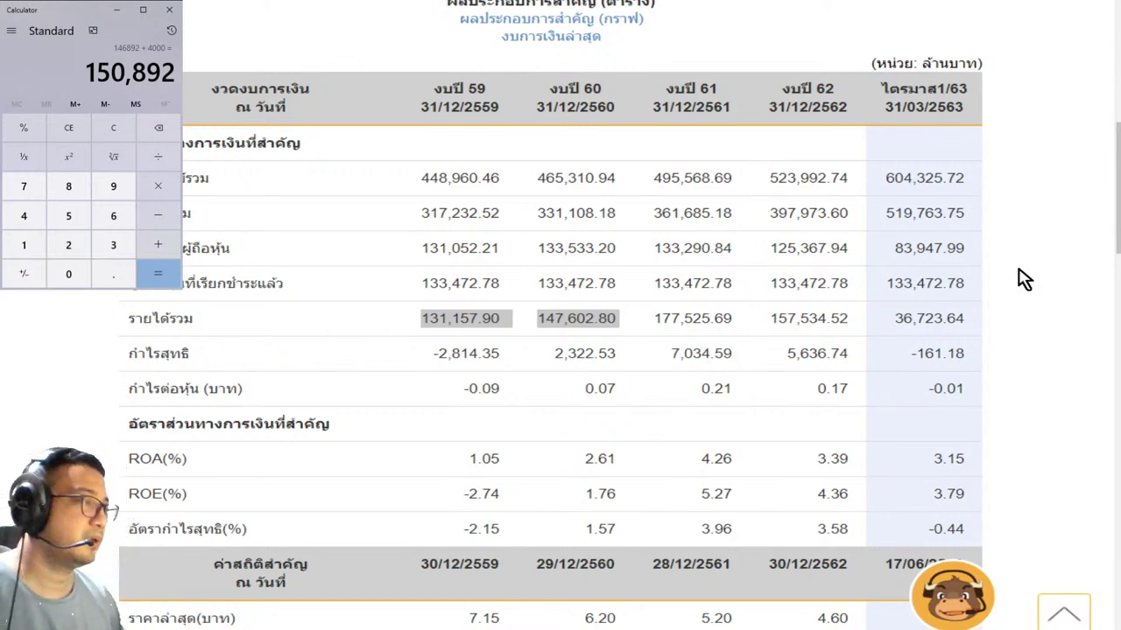
key(Escape)
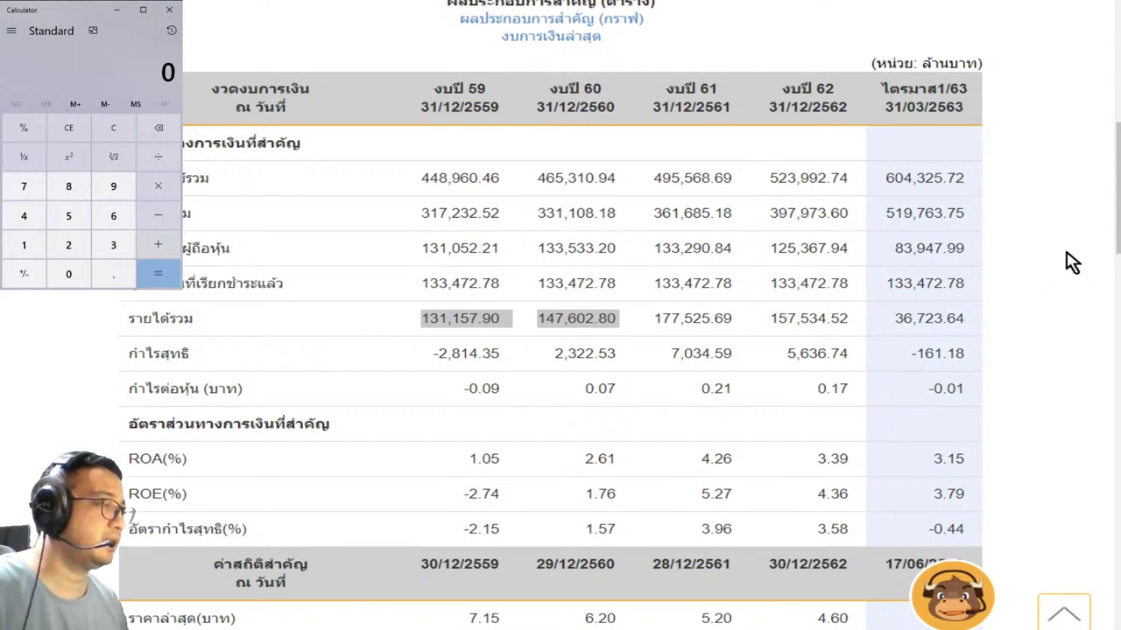
- Multiply 1500 by TRUE's งบปี 62 earnings per share of 0.17, and divide the product by the net profit of 5636
text(1500)
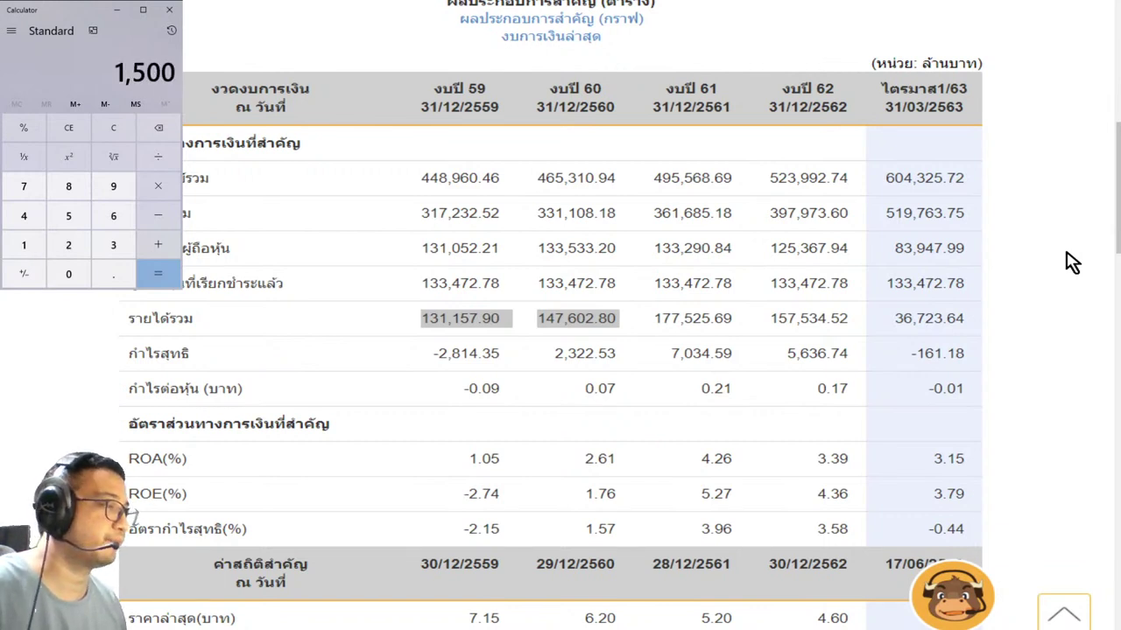
text(*0.17)
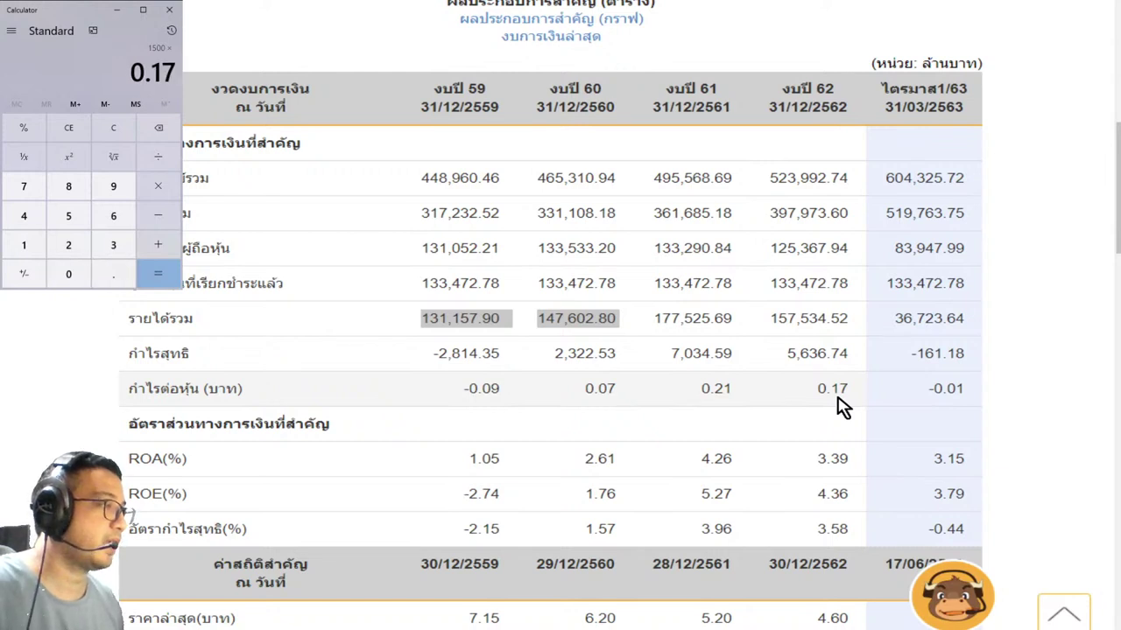
key(Return)
text(/5636)
key(Return)
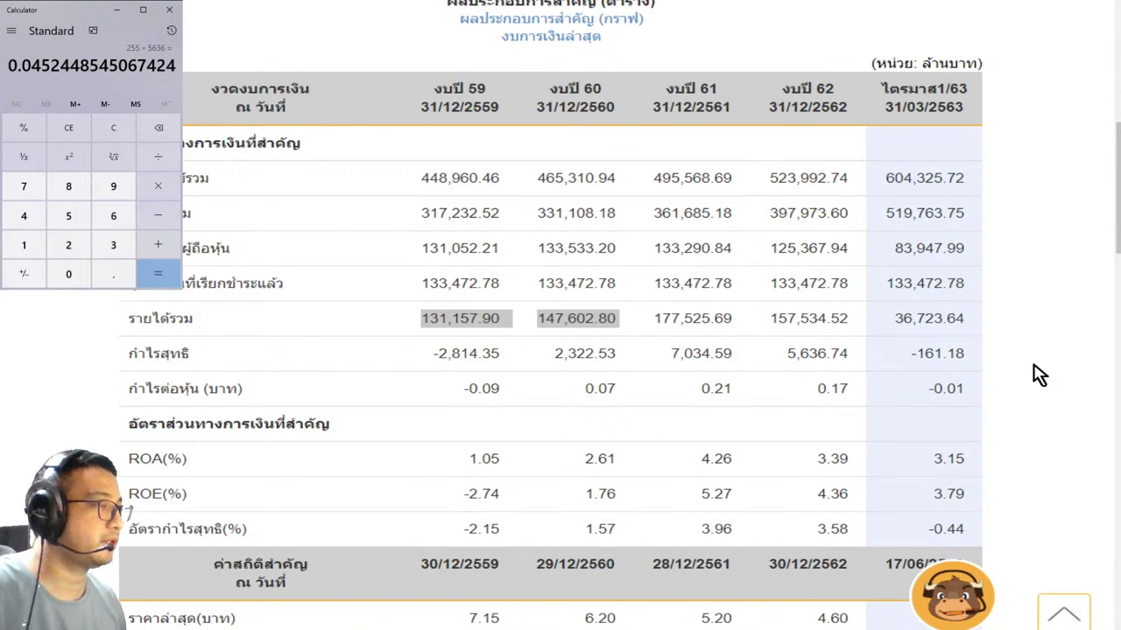
- Multiply the quotient by 10 and highlight the leading 0.4 of the result
text(*10)
key(Return)
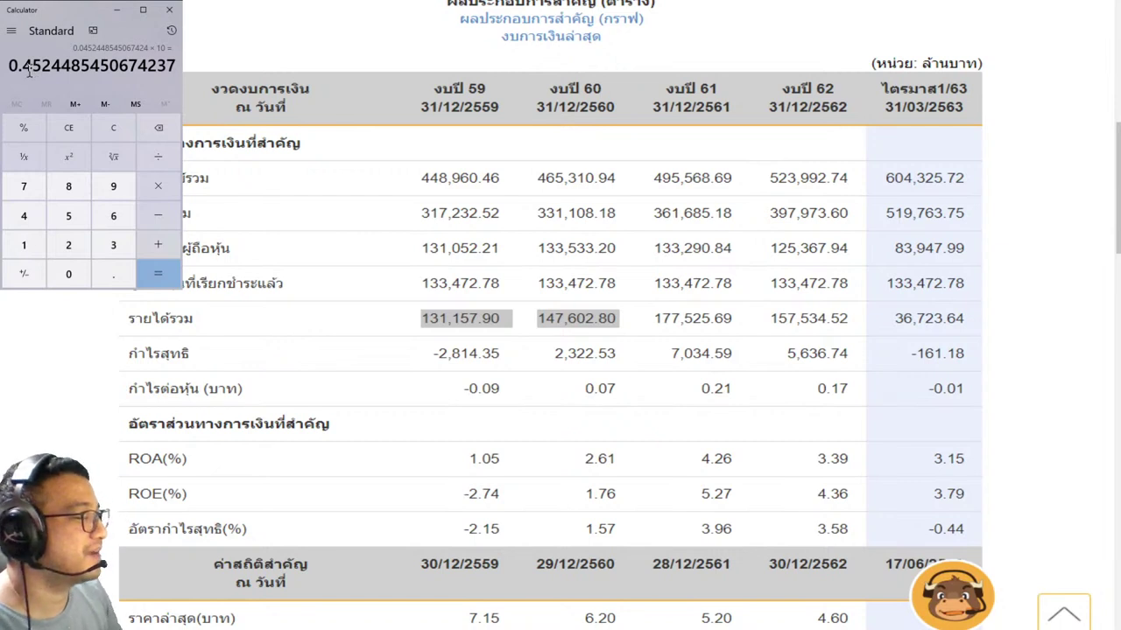
drag(31, 68, 6, 66)
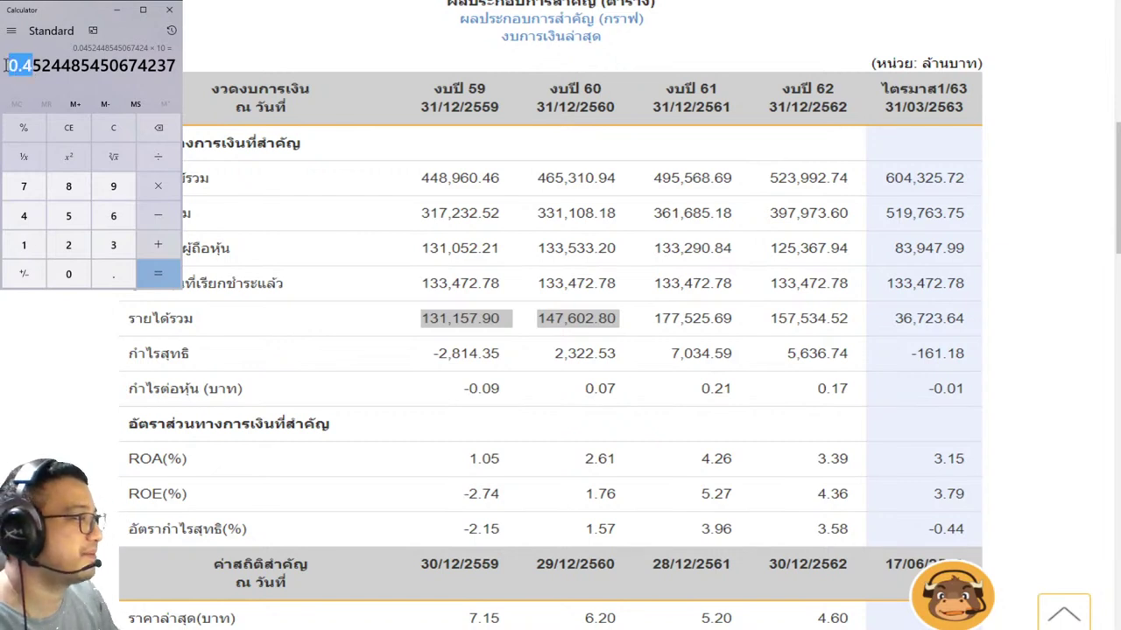
- Clear the revenue highlight and review TRUE's key statistics (ค่าสถิติสำคัญ), from latest price to dividend yield
click(1053, 321)
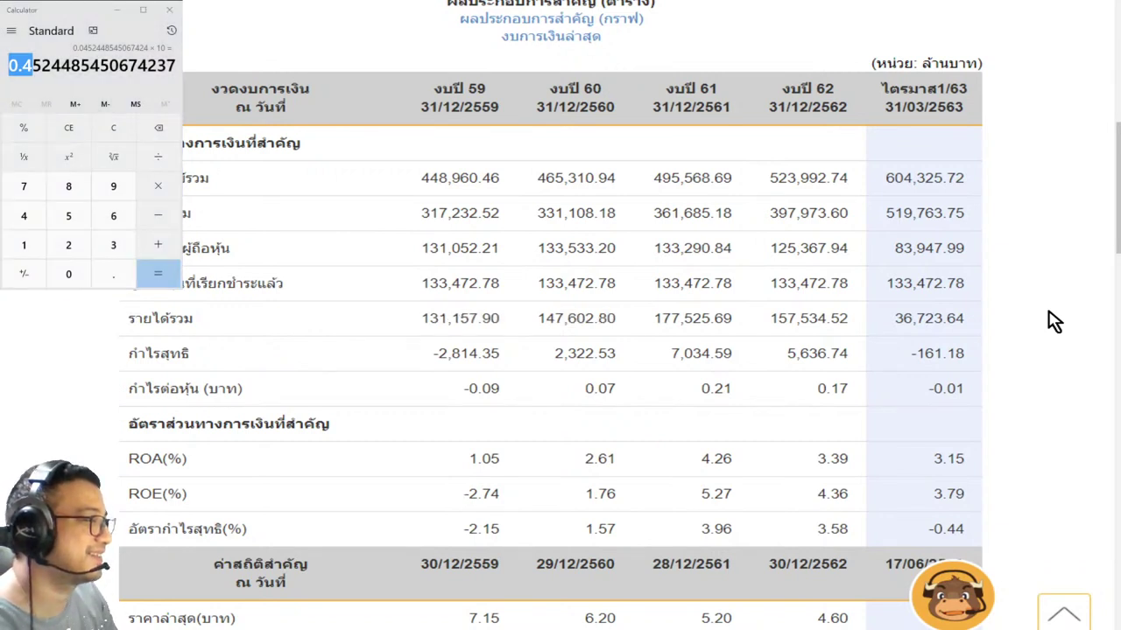
scroll(1053, 321, down, 3)
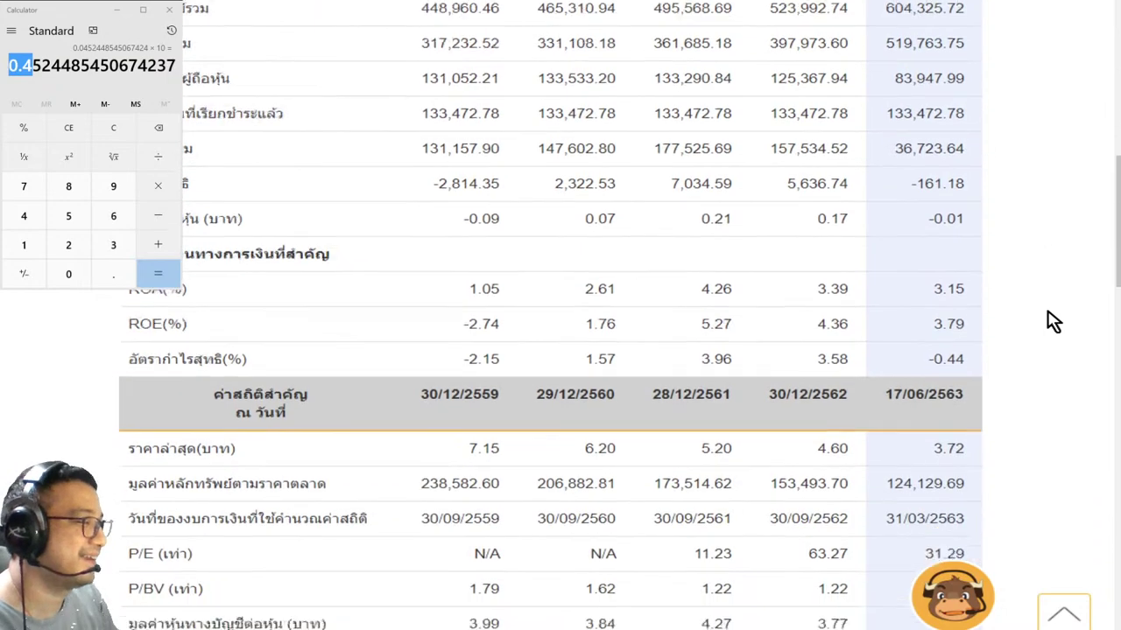
scroll(1053, 321, down, 1)
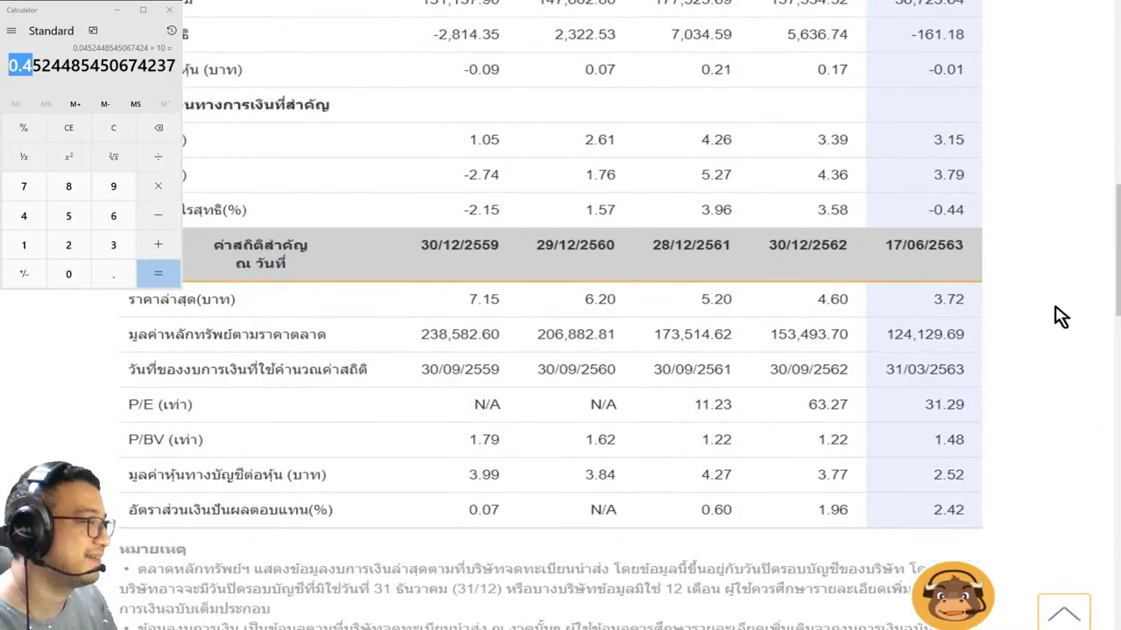
- Highlight TRUE's latest price of 6.20 at 29/12/2560 and its งบปี 60 earnings per share of 0.07
scroll(1055, 260, up, 1)
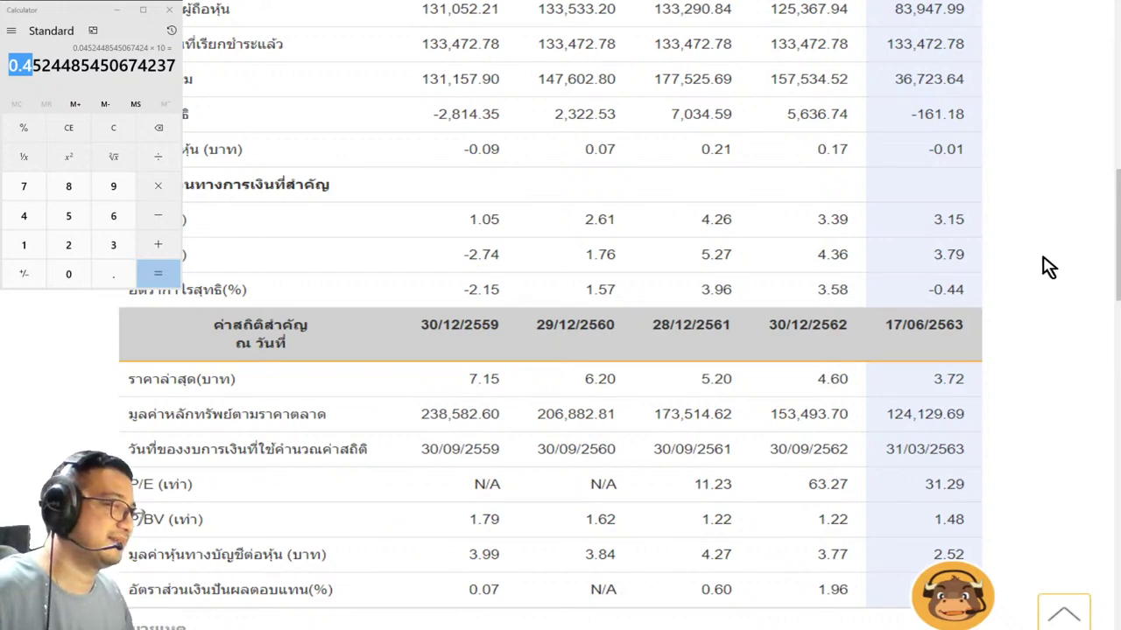
drag(612, 380, 551, 380)
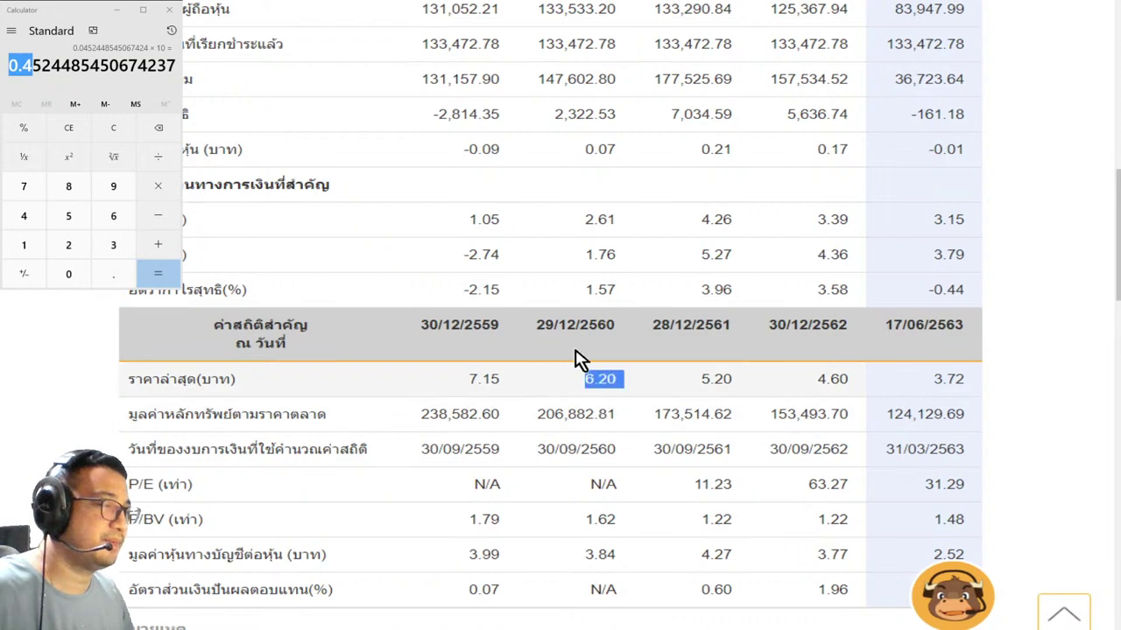
drag(609, 150, 596, 150)
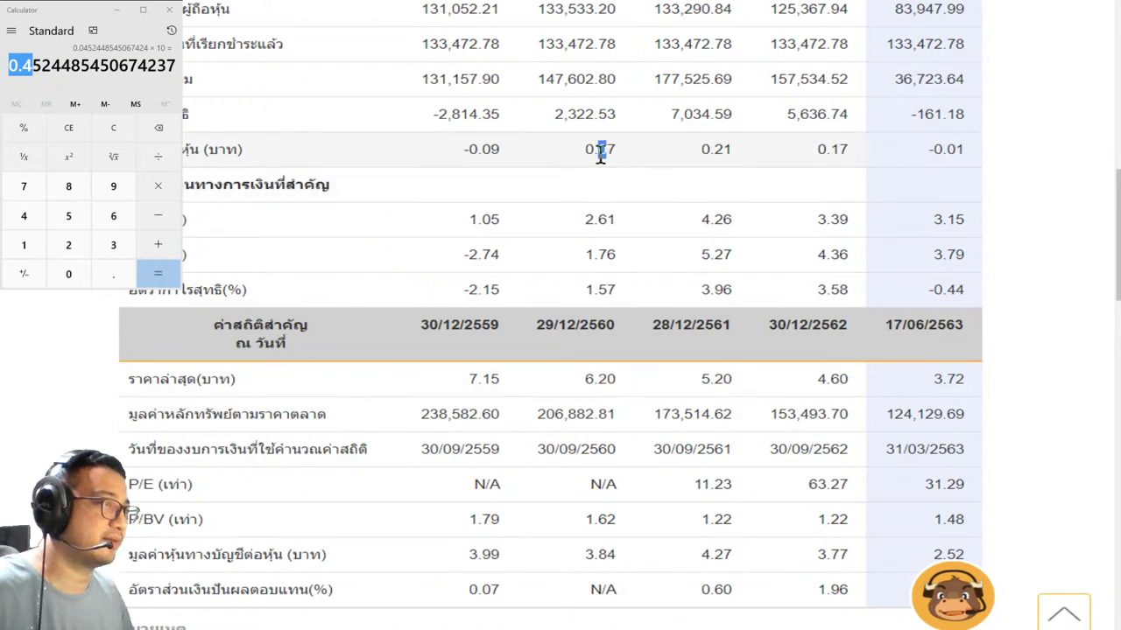
- Divide the 6.2 share price by the 0.07 earnings per share in Calculator, and clear the highlight in the table
click(63, 18)
key(Delete)
text(6)
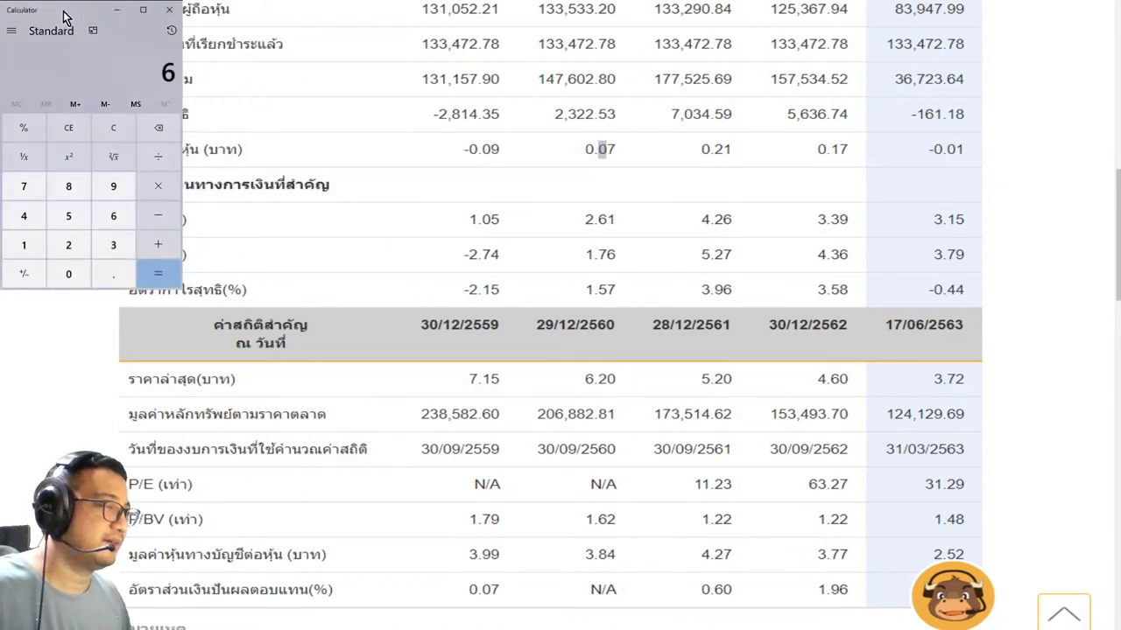
text(.2*0.07)
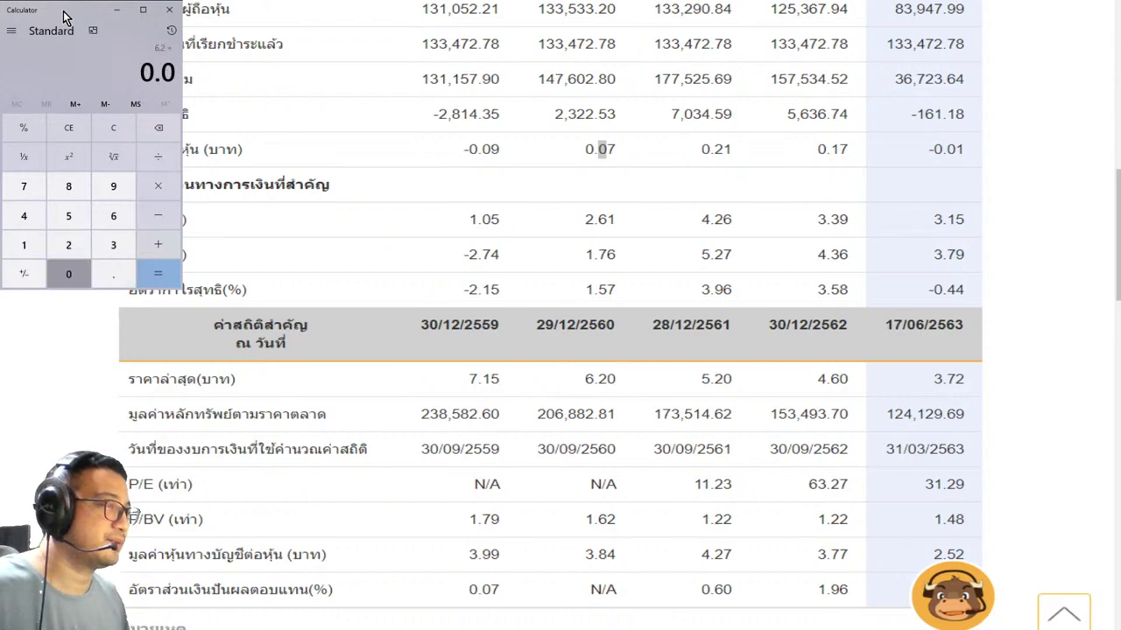
key(Return)
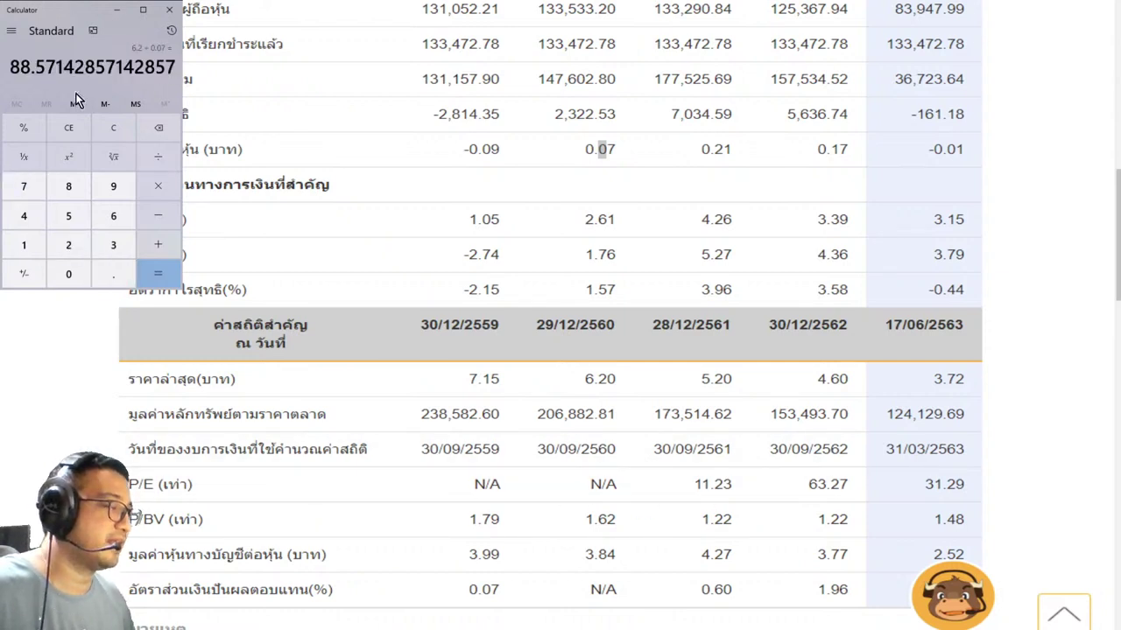
click(1075, 393)
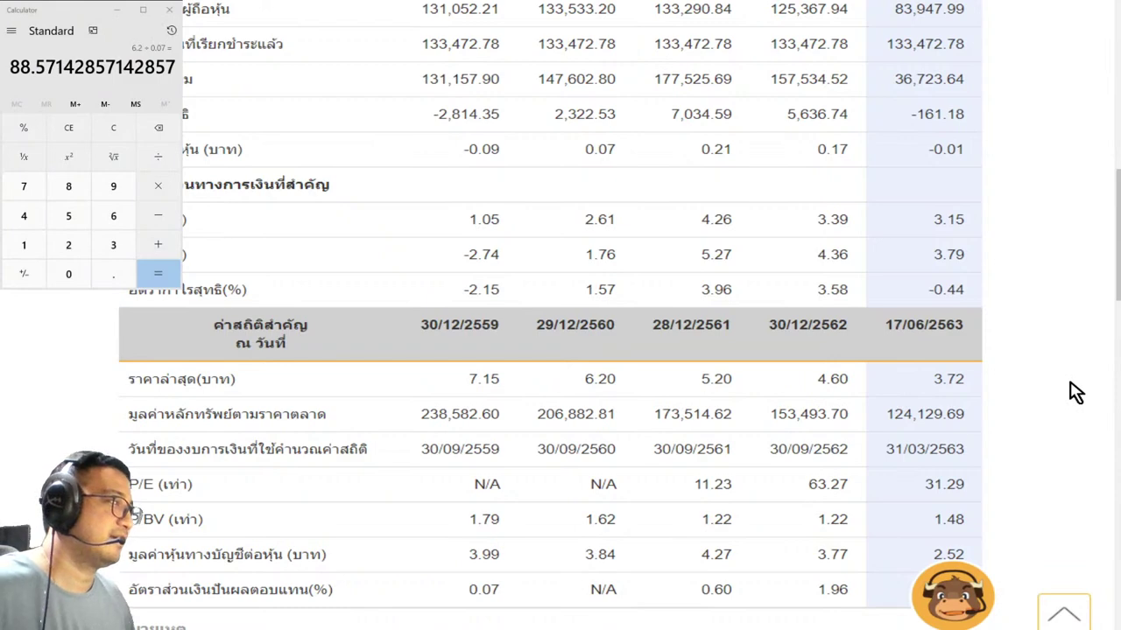
- Review TRUE's yearly financial figures from total assets to net profit margin, and clear the Calculator result
scroll(1075, 392, up, 3)
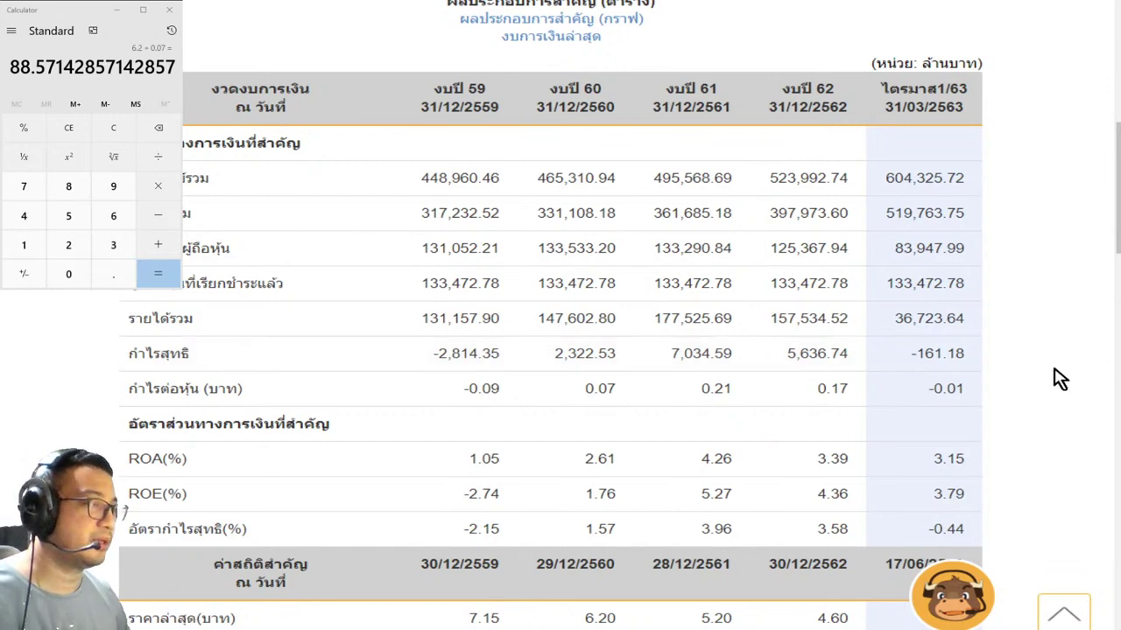
click(120, 39)
key(BackSpace)
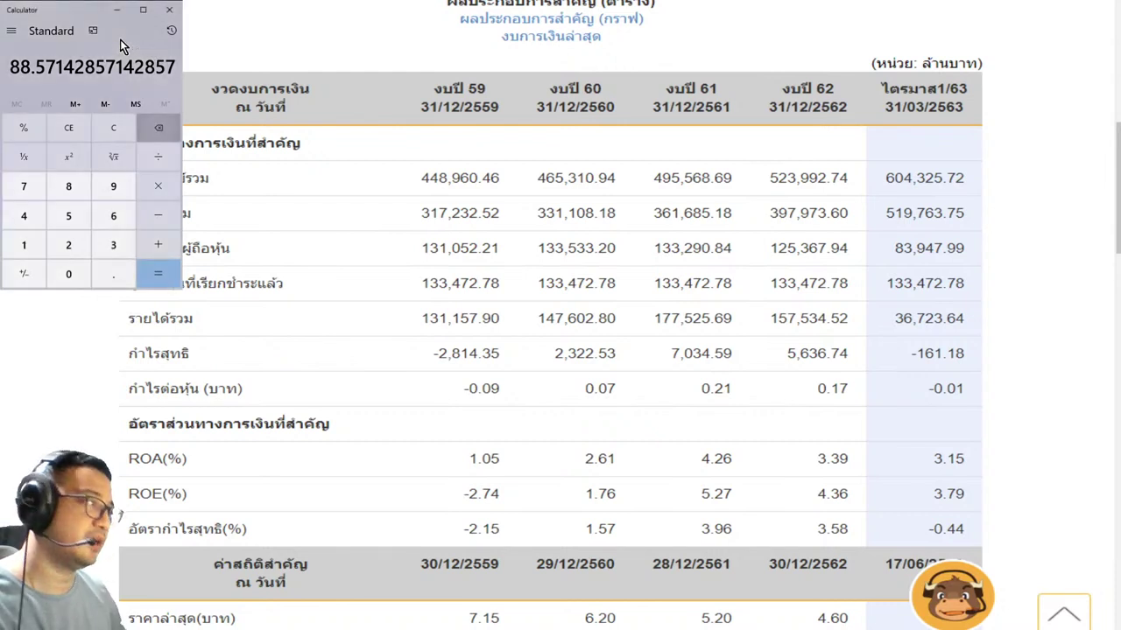
key(Escape)
click(1058, 248)
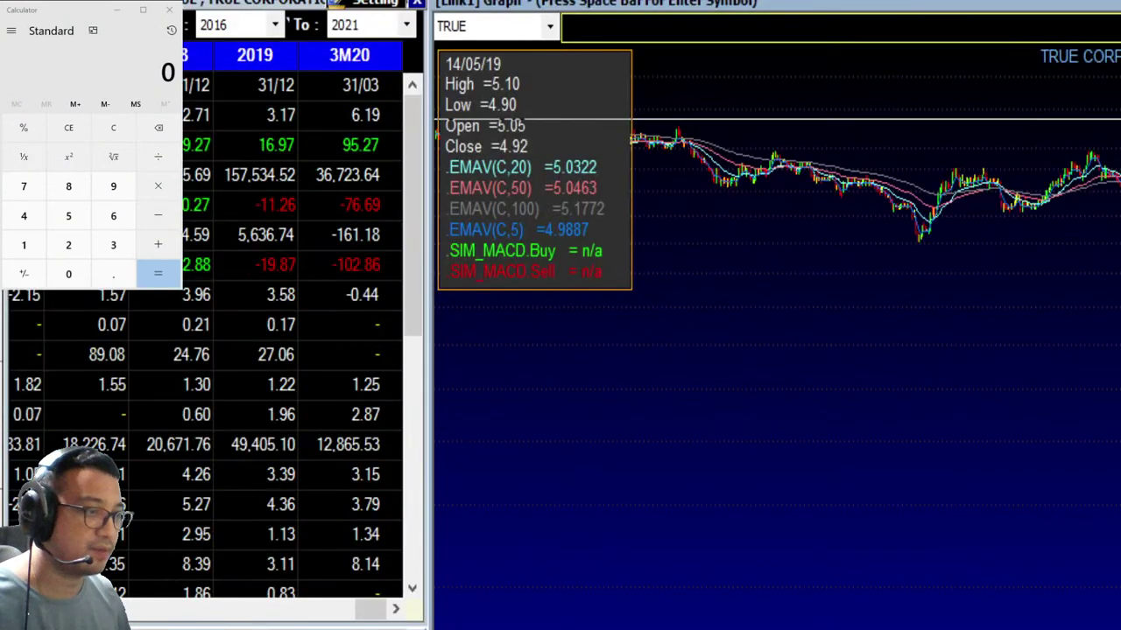
- Switch to the stock charting program and set TRUE's daily price chart to a one-year range
key(alt+Tab)
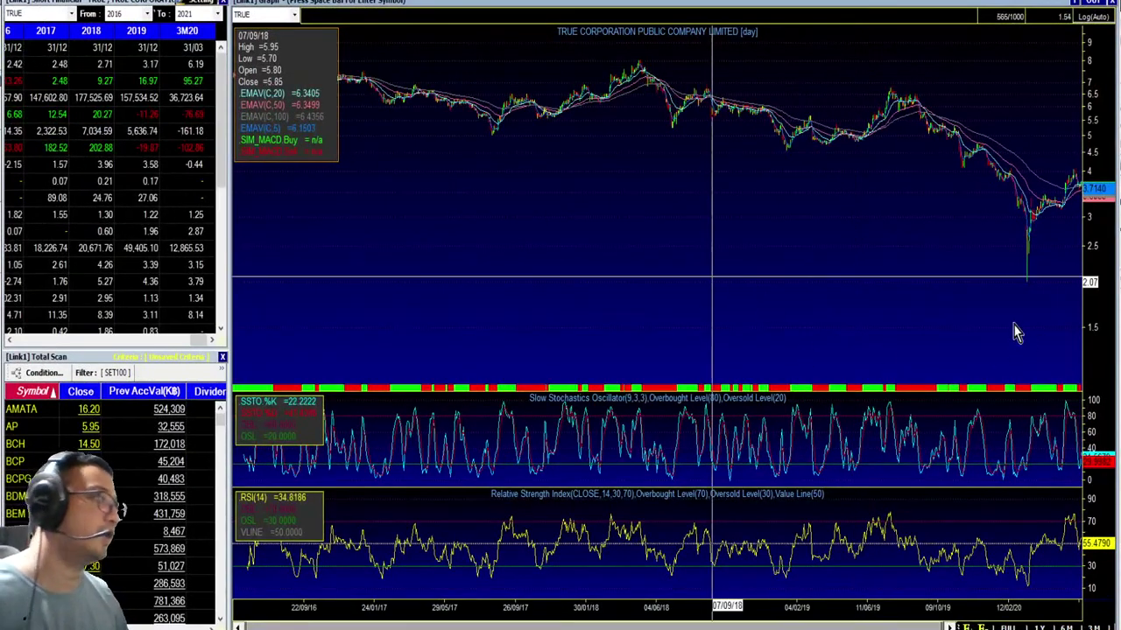
click(968, 625)
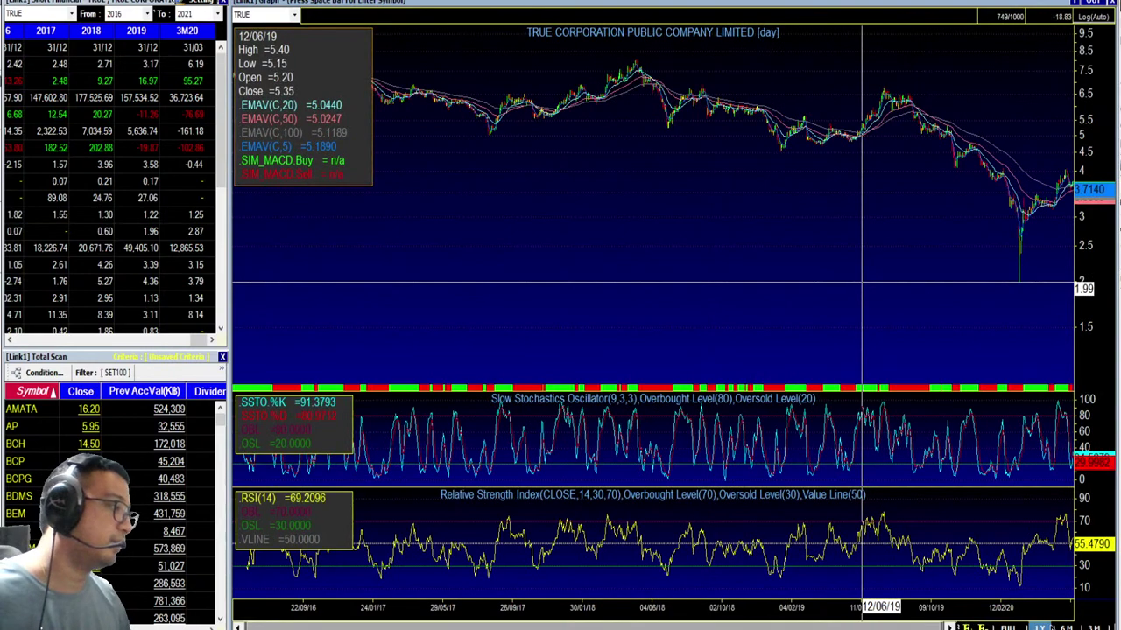
click(1015, 252)
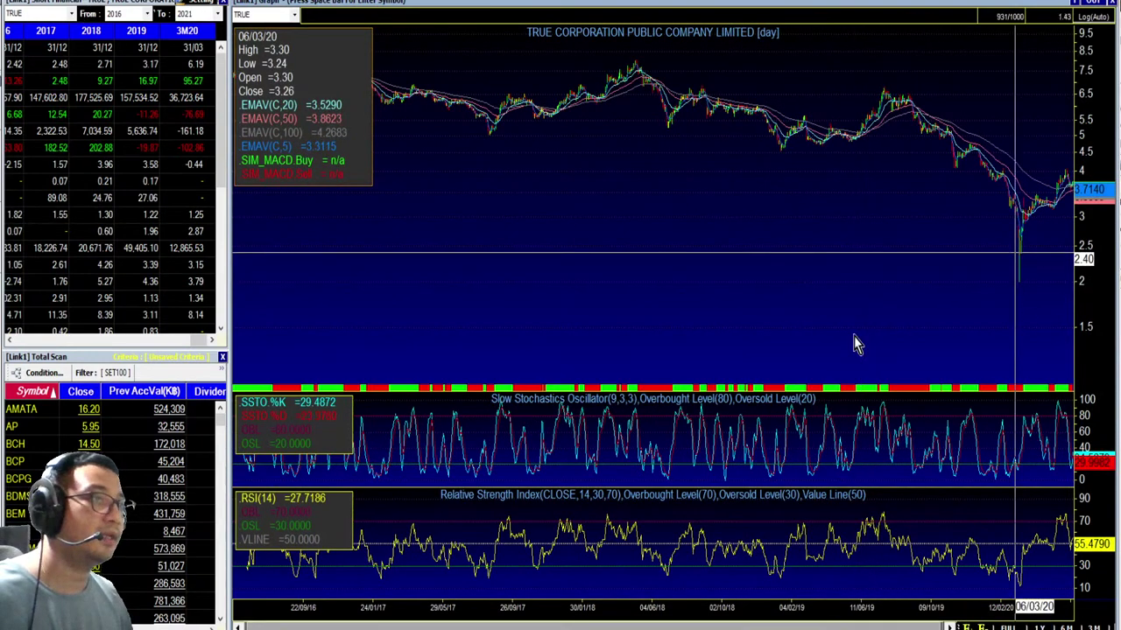
click(1040, 627)
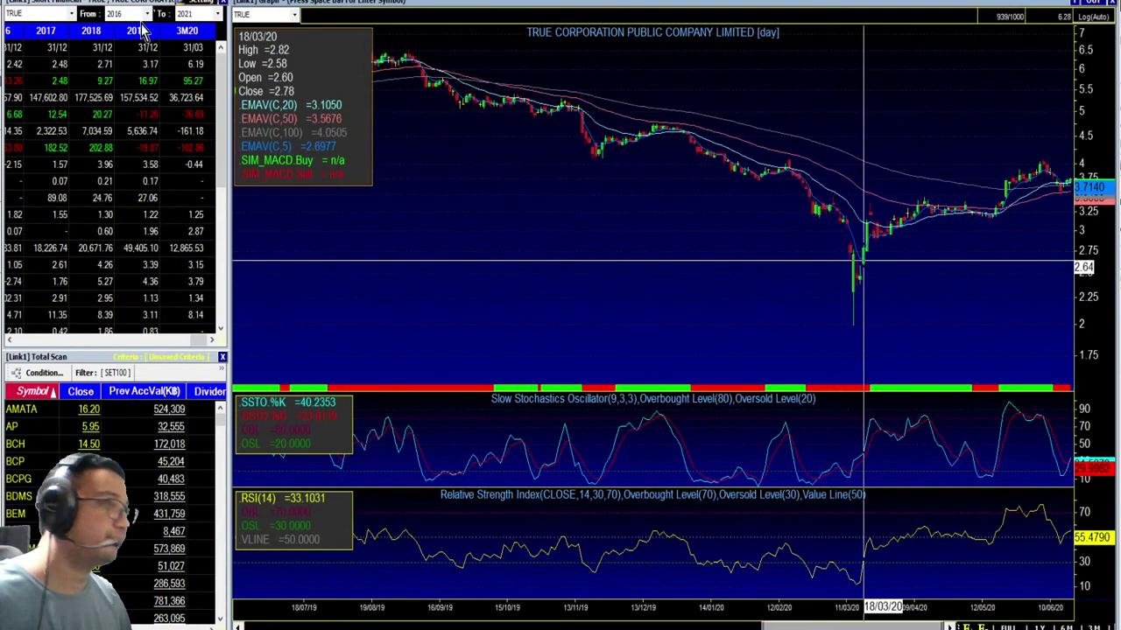
- Draw horizontal lines at 4.05 and 3.51 on TRUE's price chart, and set the chart range to six months
click(1048, 163)
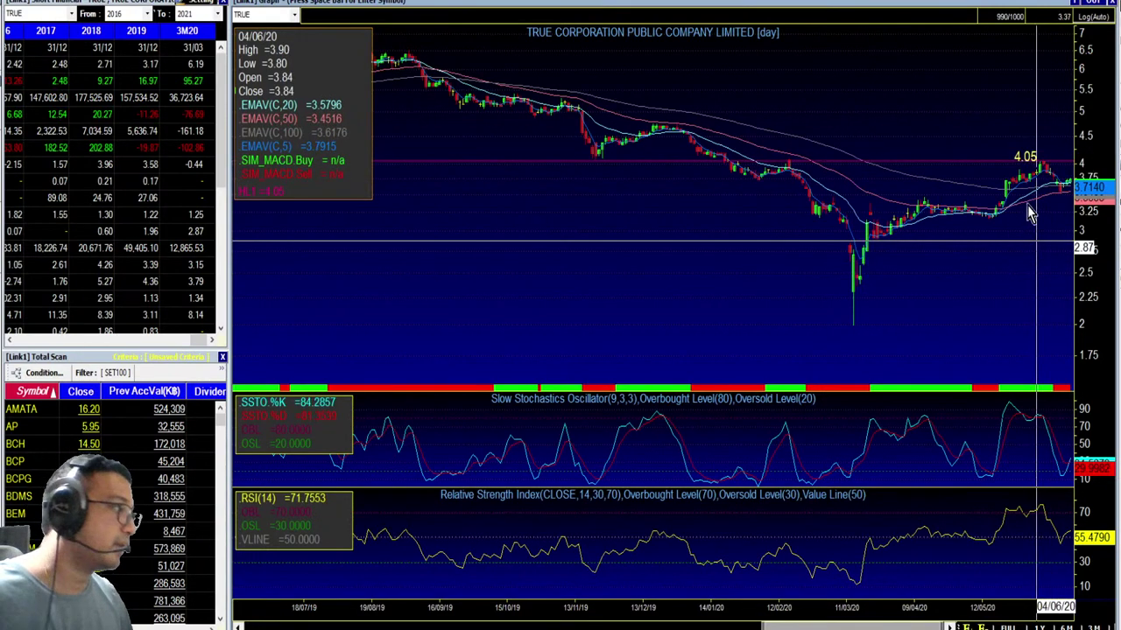
click(1063, 203)
click(948, 354)
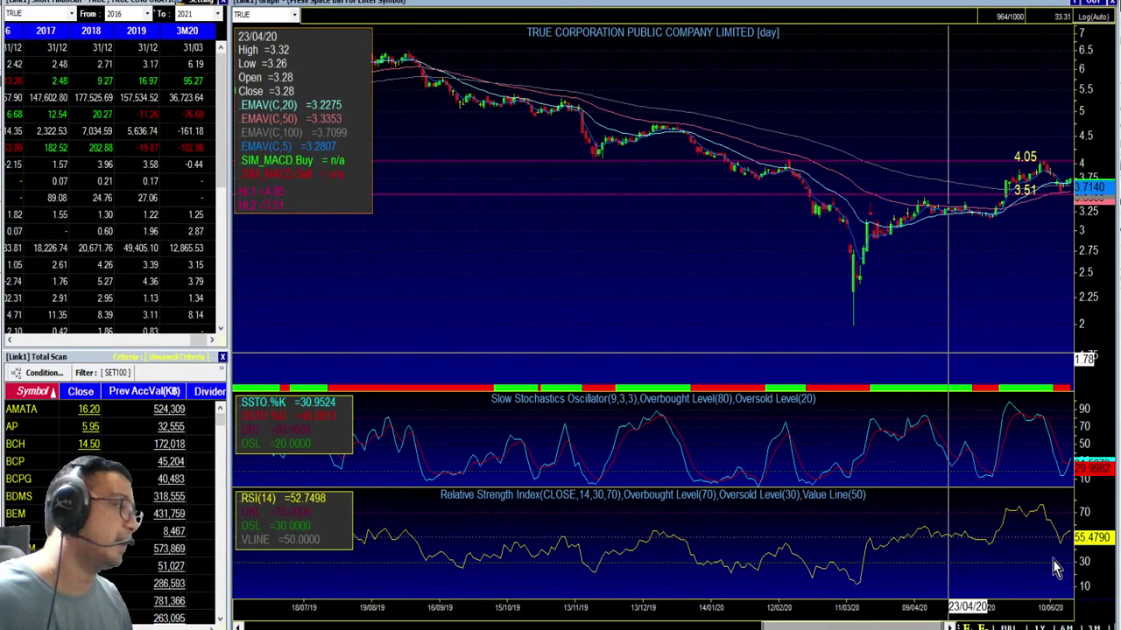
click(1066, 626)
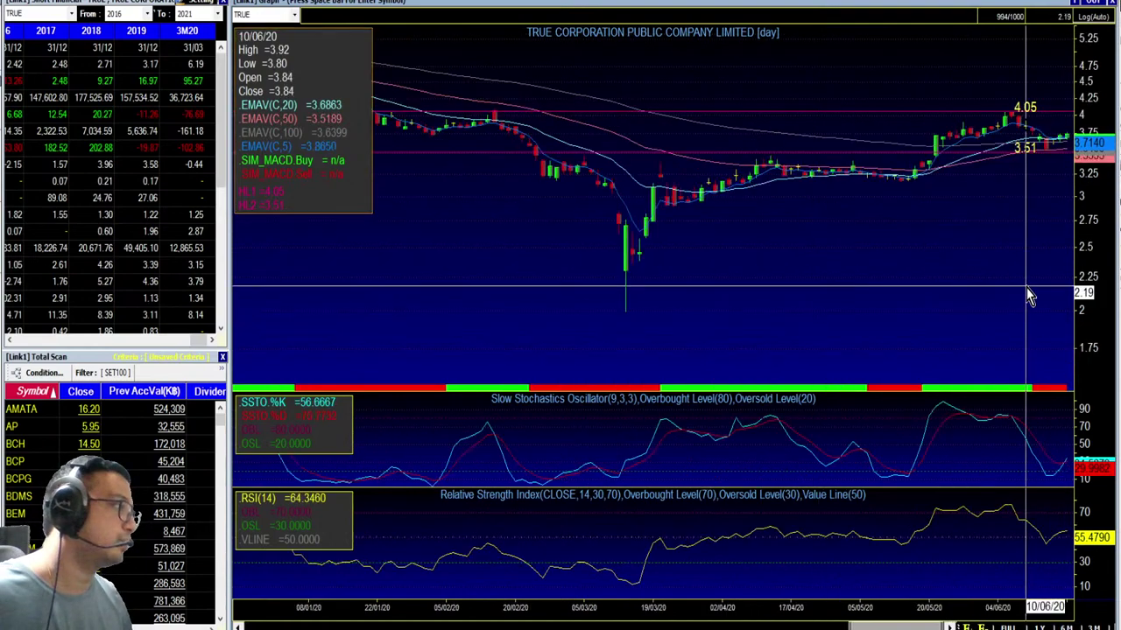